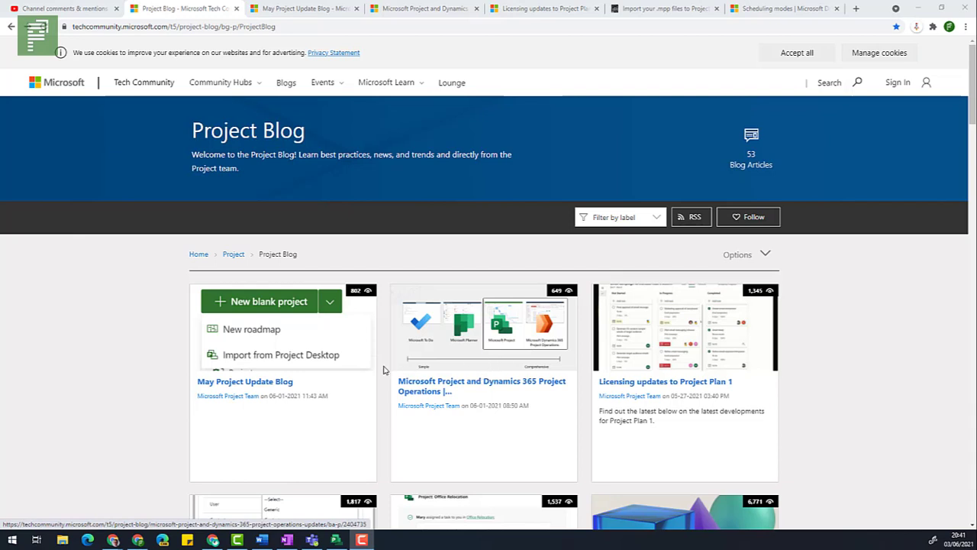
# Open the May Project Update Blog and highlight the sentence about filtering rolling out by mid-June.
pyautogui.click(264, 384)
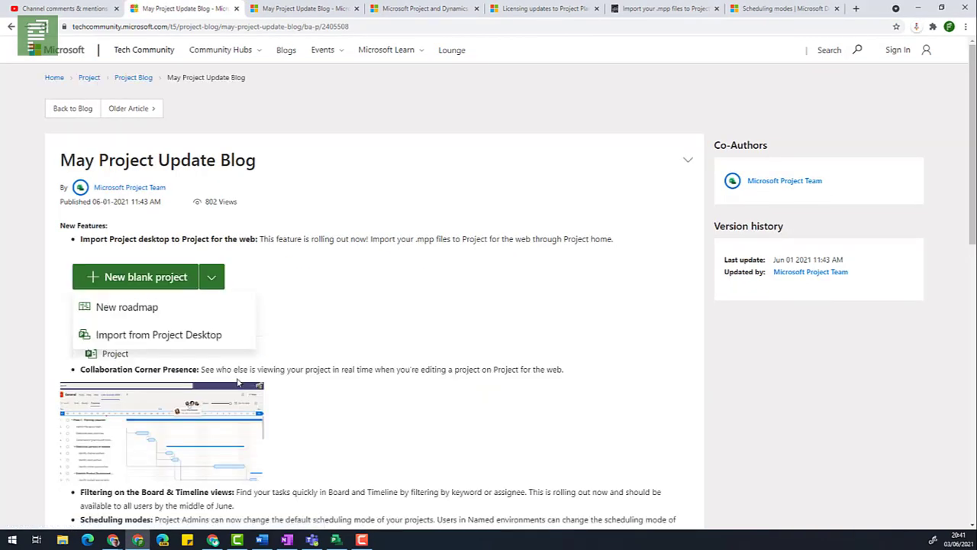
pyautogui.scroll(-1, 236, 383)
pyautogui.scroll(-1, 237, 383)
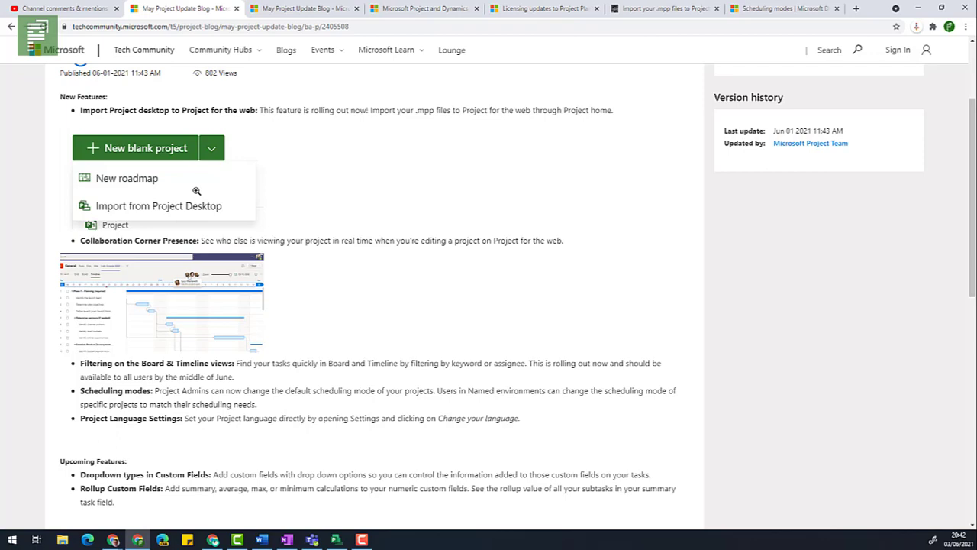
pyautogui.moveTo(524, 363); pyautogui.dragTo(535, 364)
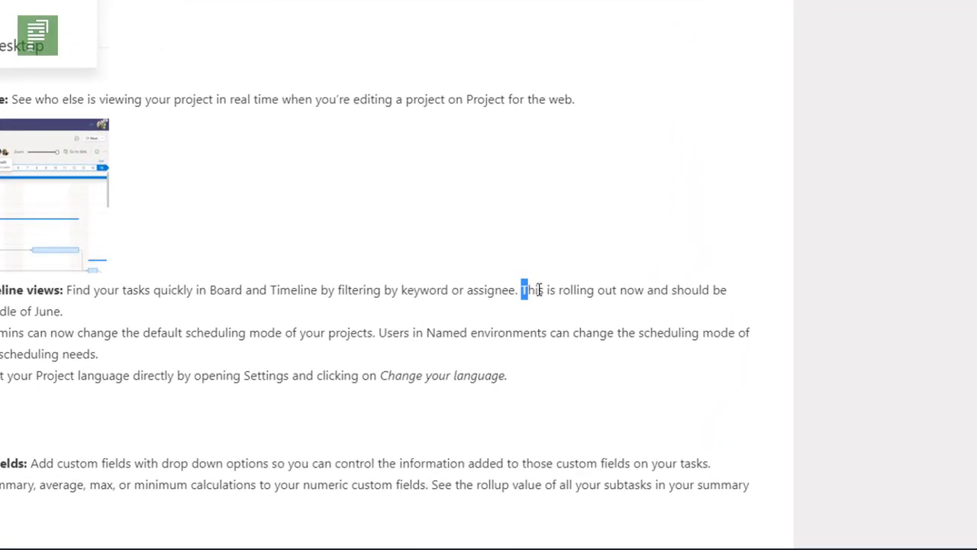
pyautogui.moveTo(538, 290)
pyautogui.mouseDown()
pyautogui.moveTo(705, 278)
pyautogui.moveTo(724, 304)
pyautogui.mouseUp()
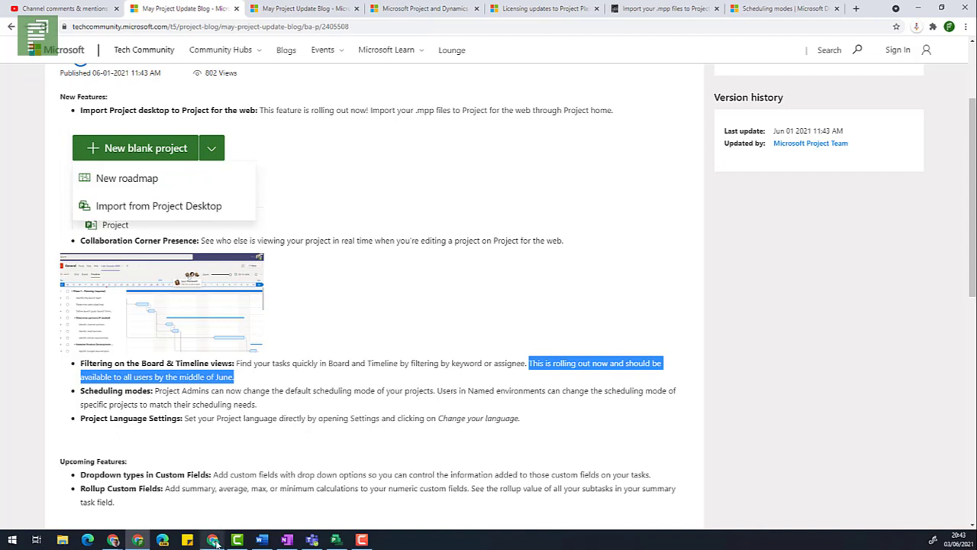
# Review the web app's new-project options, including import from Project Desktop, then switch to the desktop New Business Import v2 plan.
pyautogui.moveTo(216, 542)
pyautogui.click(213, 504)
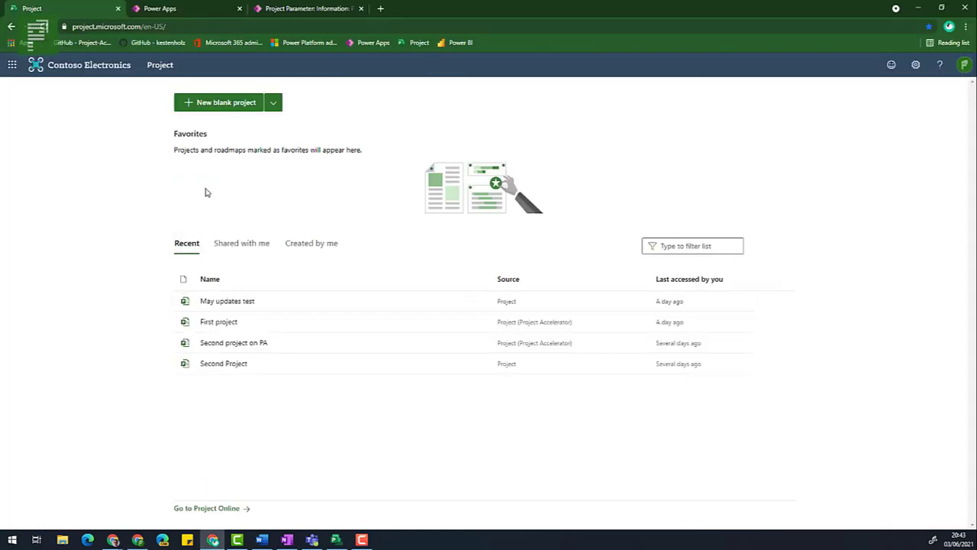
pyautogui.click(273, 105)
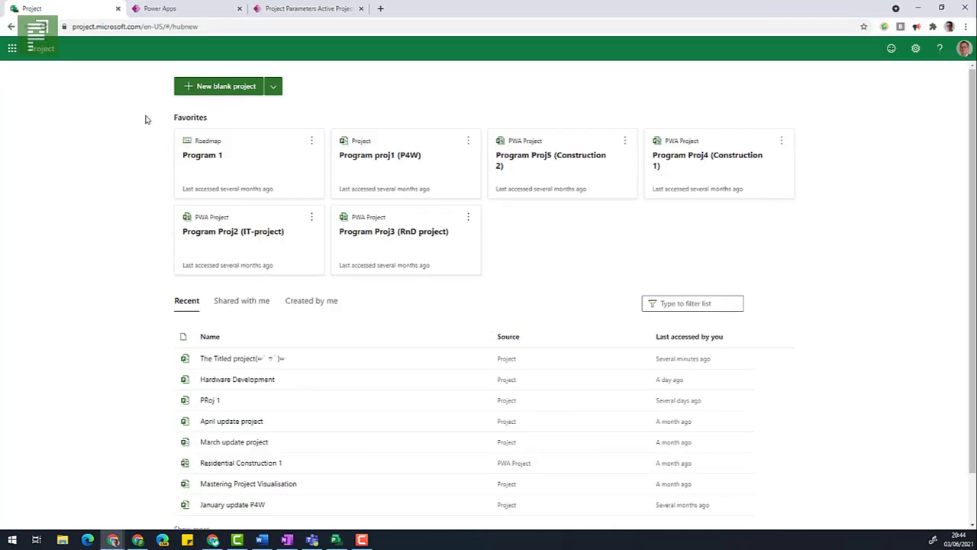
pyautogui.click(303, 97)
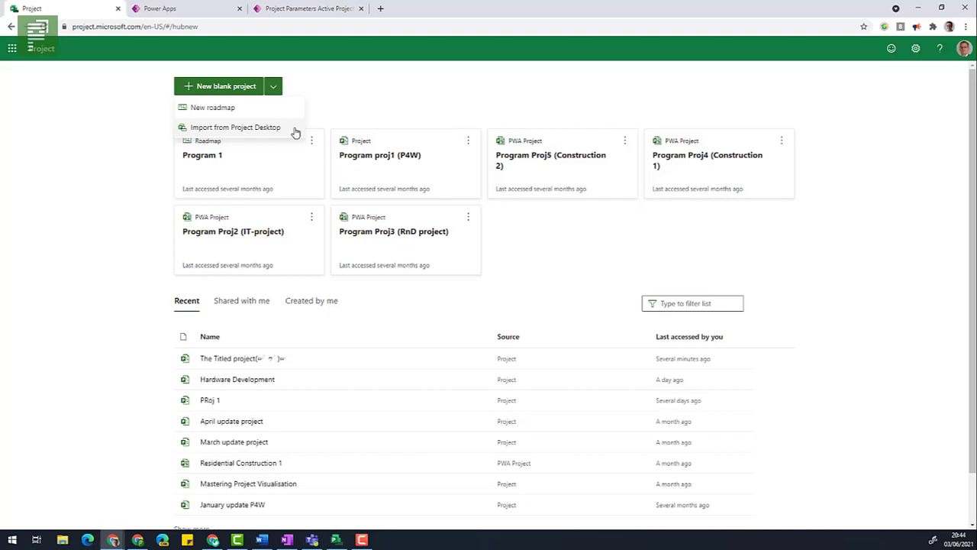
pyautogui.click(336, 540)
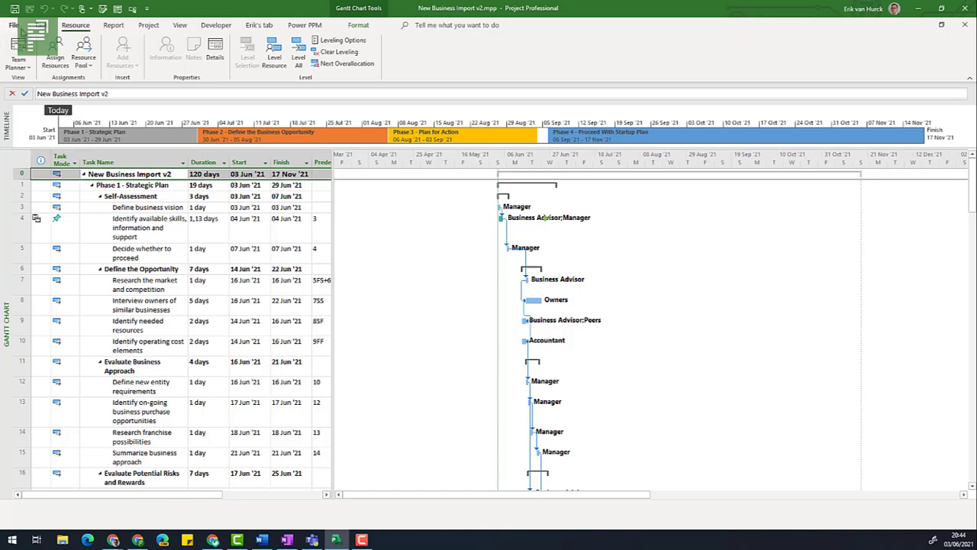
# Widen the task table to show the full Predecessors column, including 5FS+6 days, 7SS, 8SF and 9FF.
pyautogui.click(14, 25)
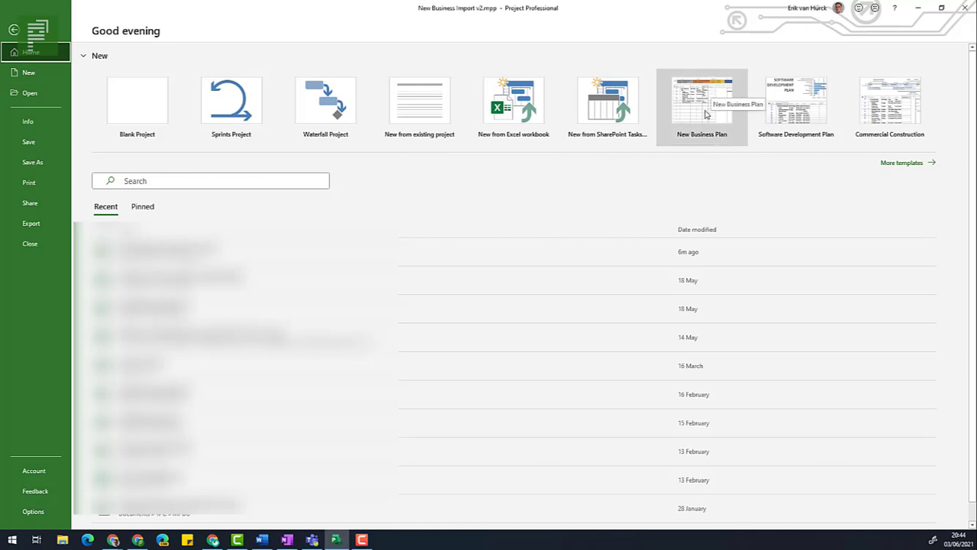
pyautogui.click(14, 30)
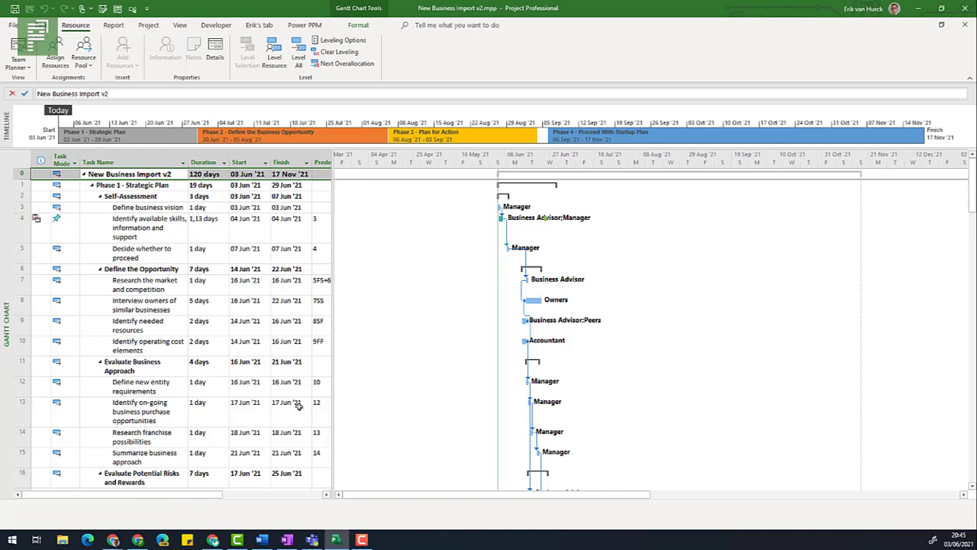
pyautogui.moveTo(333, 370); pyautogui.dragTo(356, 370)
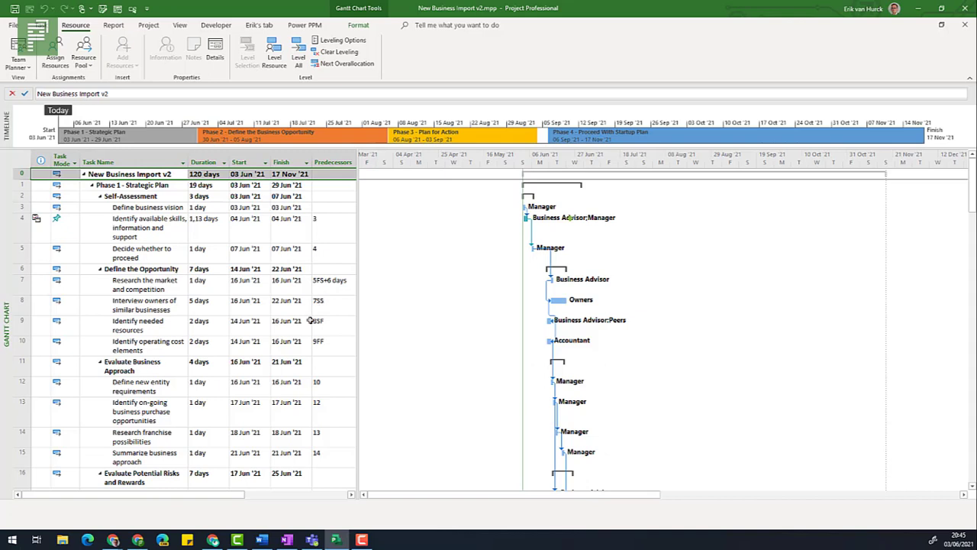
# Set task 12, Define new entity requirements, to the Fixed Duration task type.
pyautogui.click(151, 391)
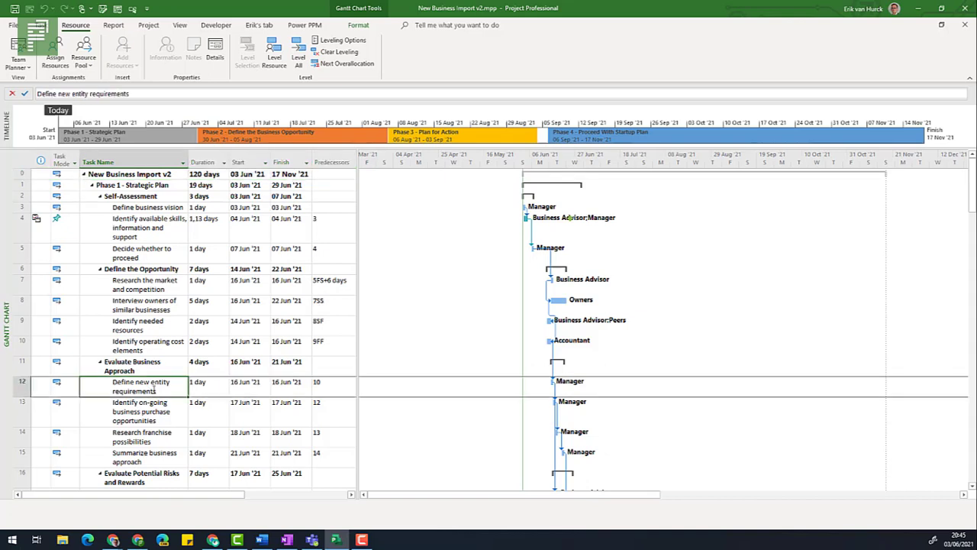
pyautogui.doubleClick(155, 391)
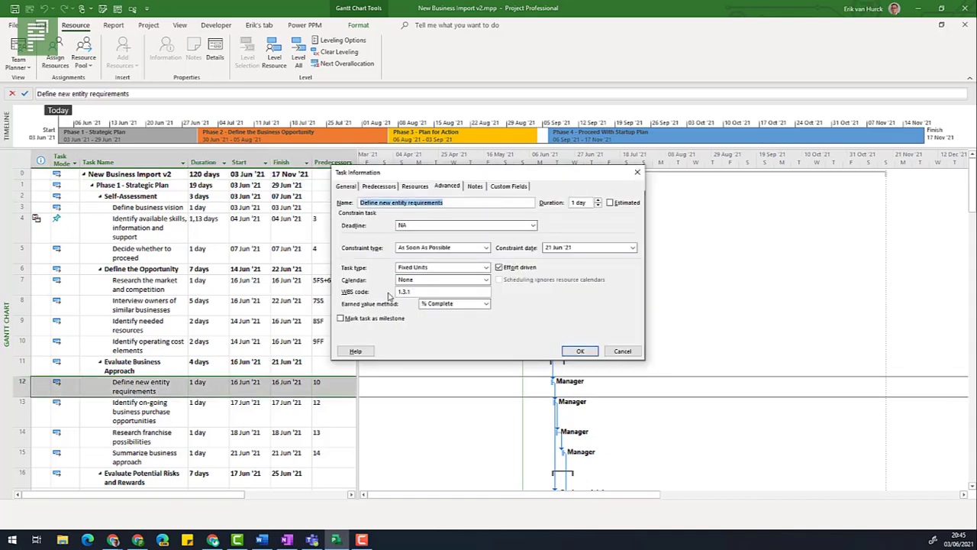
pyautogui.click(454, 268)
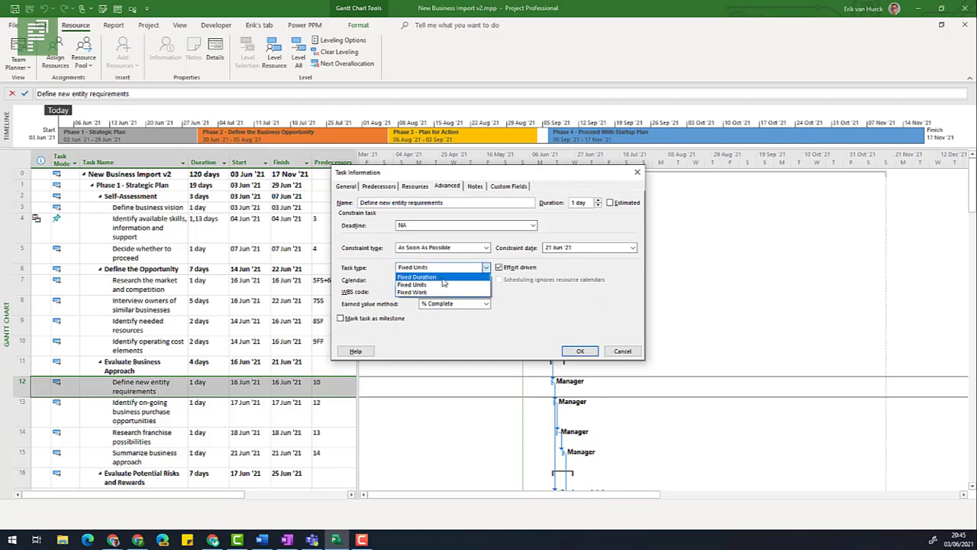
pyautogui.click(441, 277)
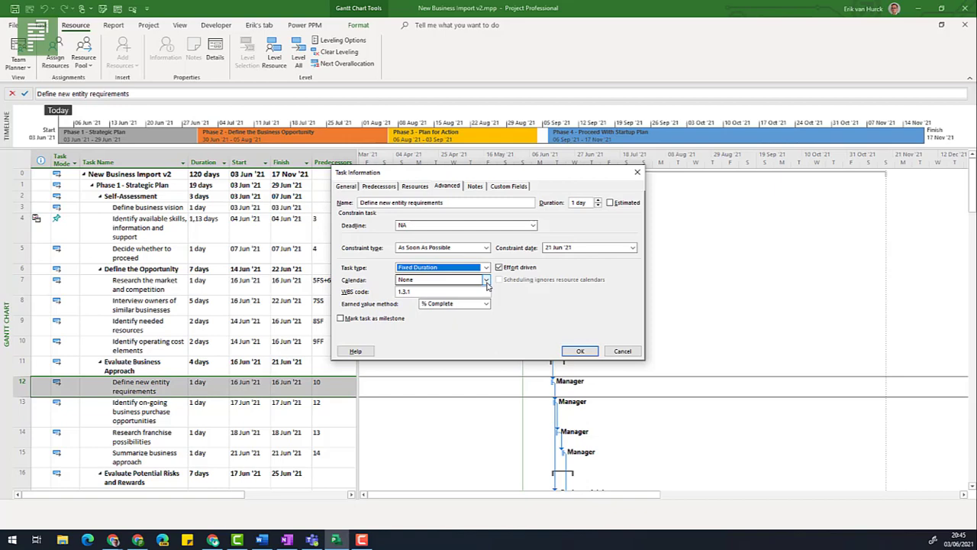
pyautogui.click(581, 350)
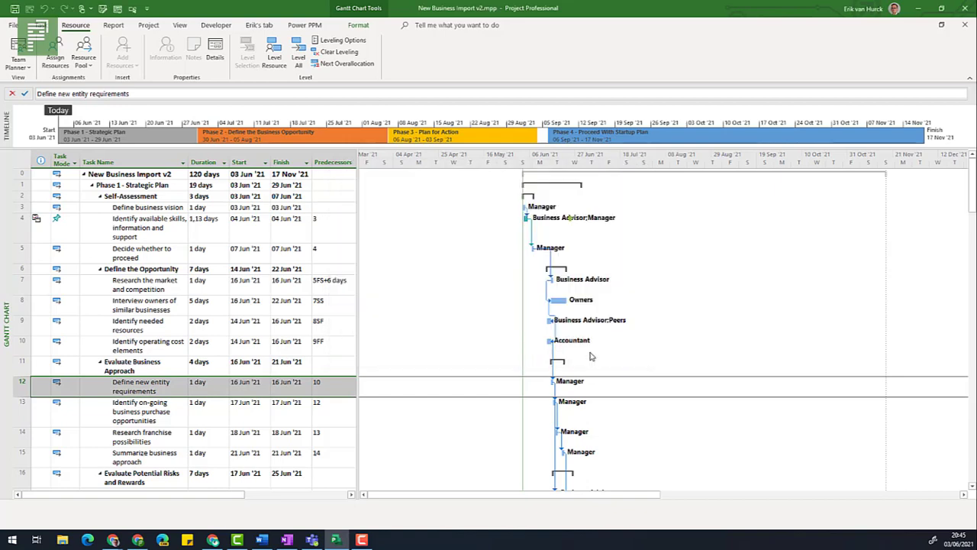
# Constrain task 13 to Start No Earlier Than 05 Jul 21 and save the plan.
pyautogui.doubleClick(183, 413)
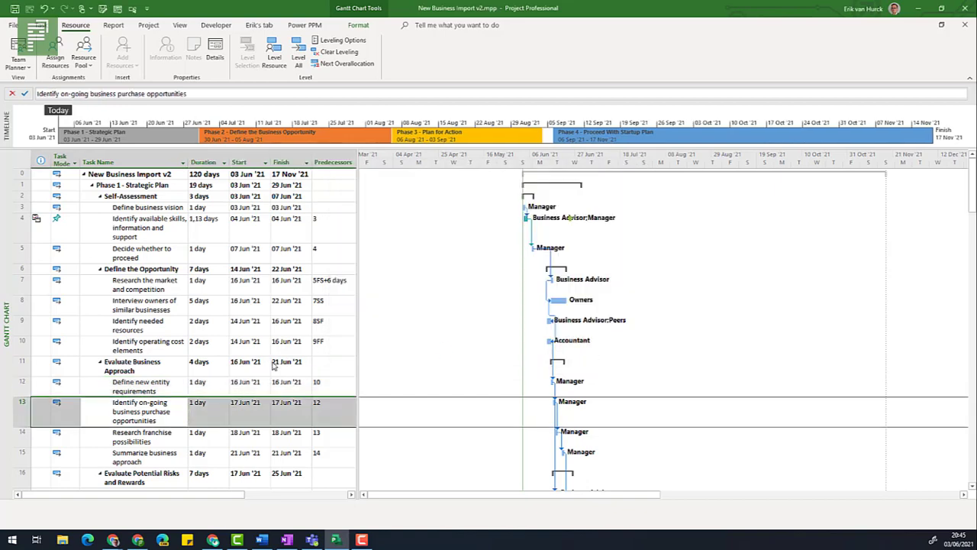
pyautogui.click(485, 248)
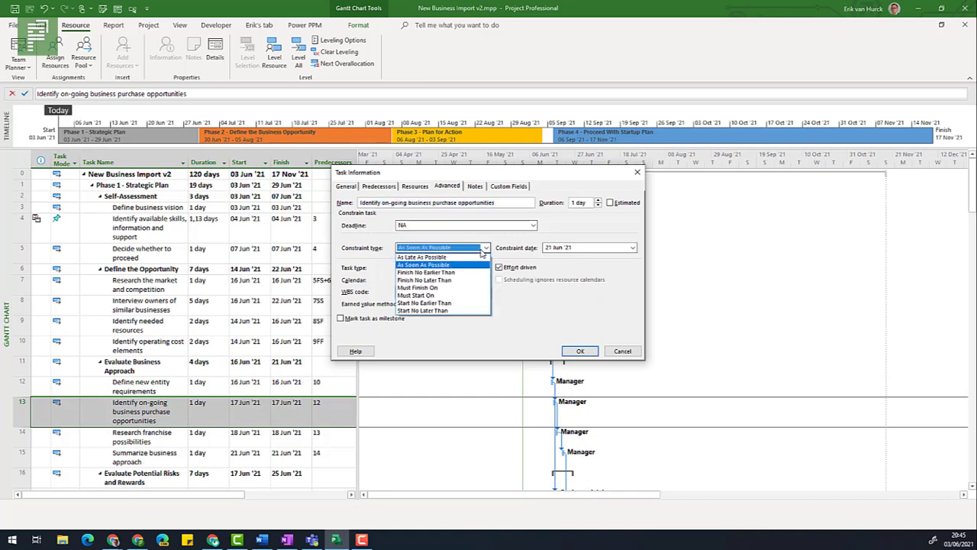
pyautogui.click(447, 303)
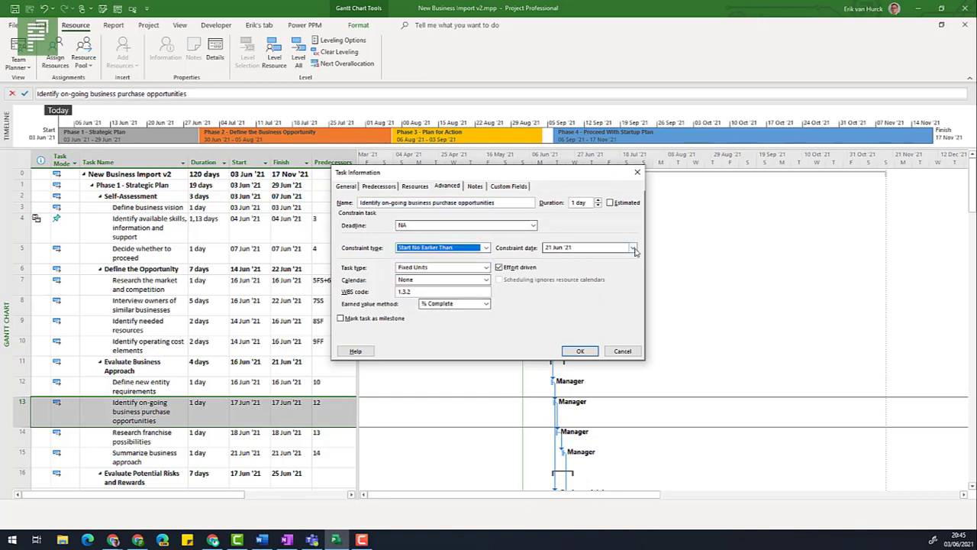
pyautogui.click(633, 247)
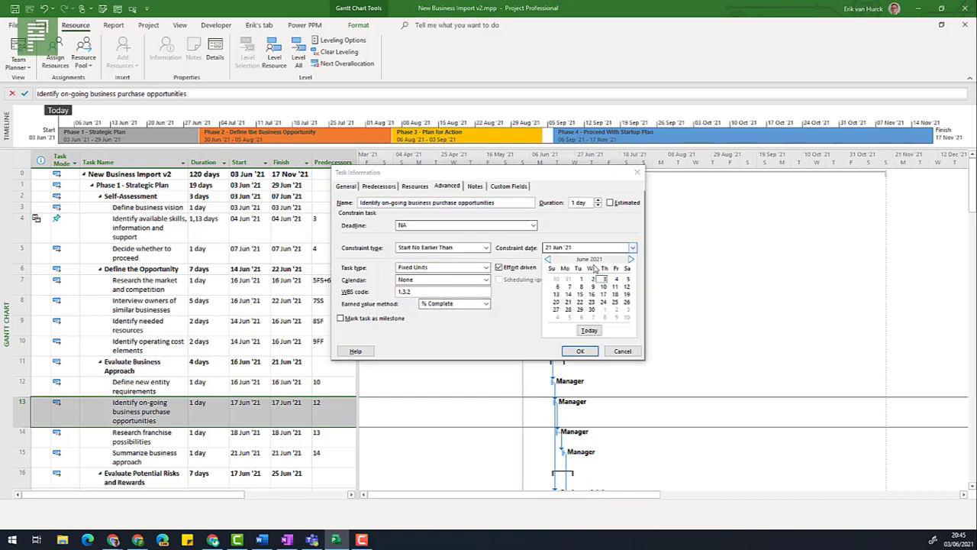
pyautogui.click(567, 318)
pyautogui.click(580, 350)
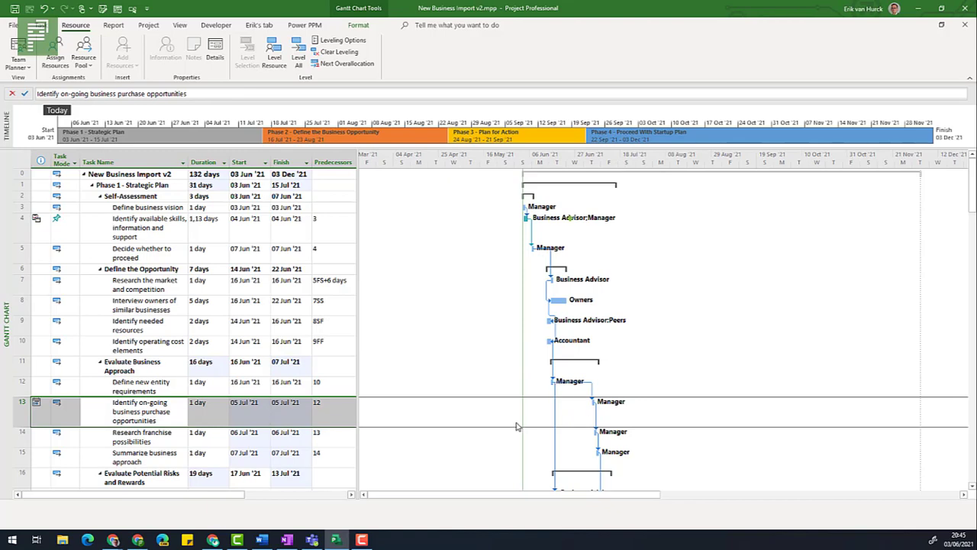
pyautogui.click(14, 9)
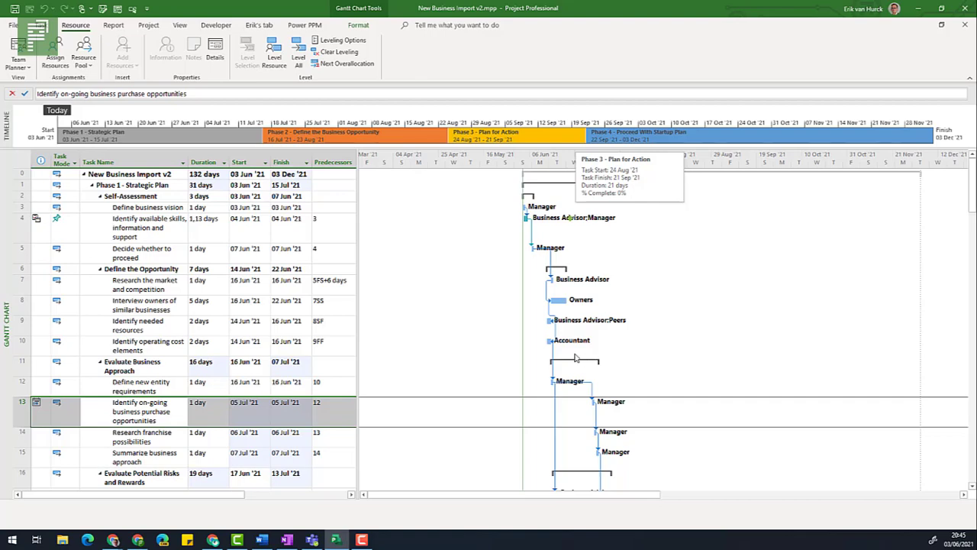
pyautogui.click(136, 173)
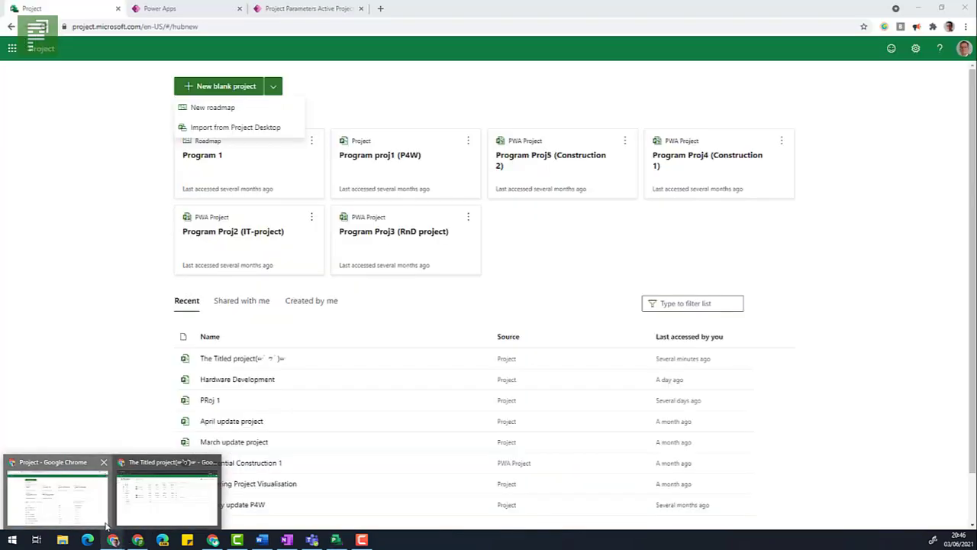
# Import New Business Import v2.mpp from Project Desktop as a new Project for the web project.
pyautogui.click(98, 498)
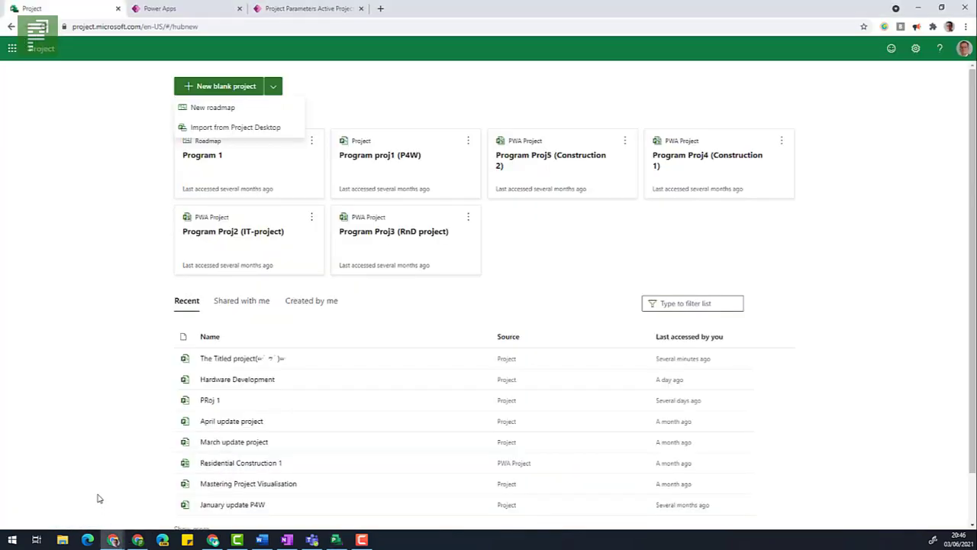
pyautogui.click(273, 90)
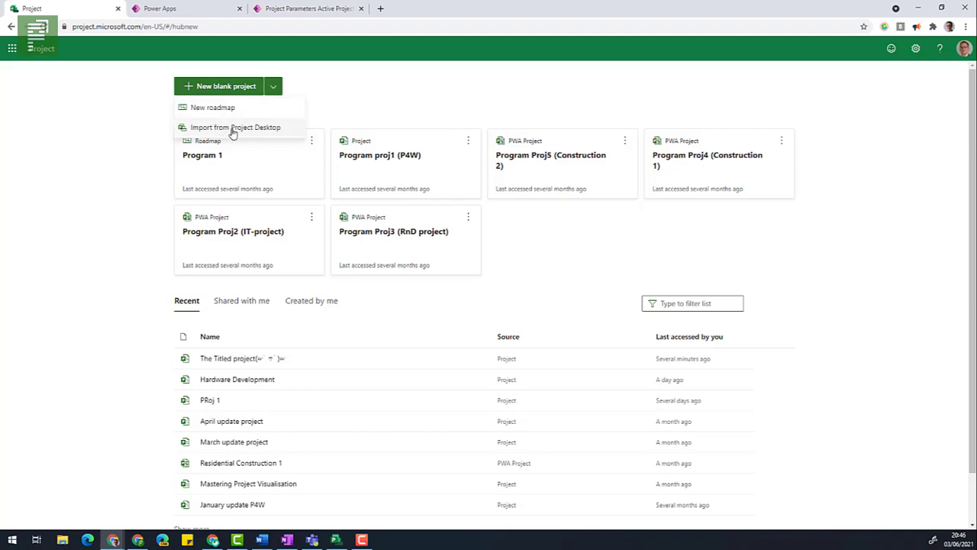
pyautogui.click(279, 128)
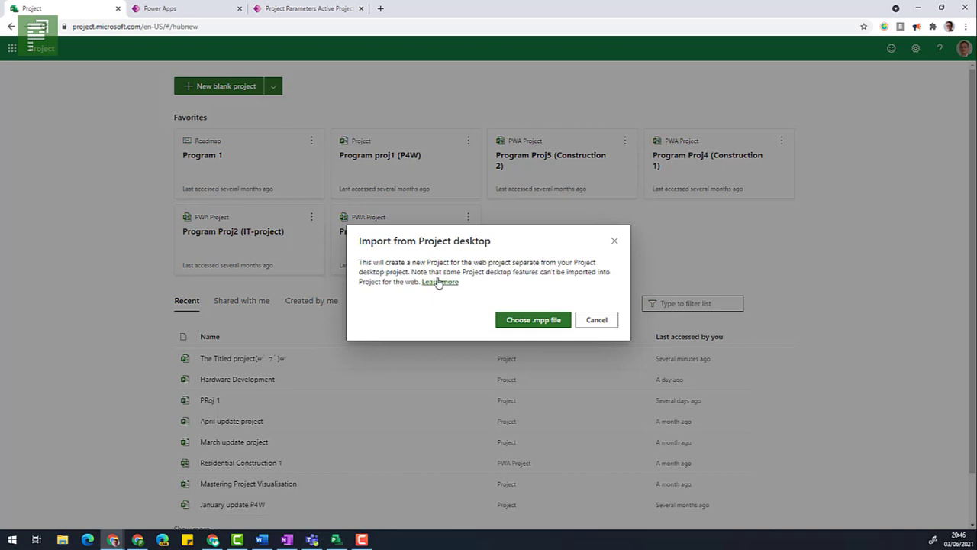
pyautogui.click(501, 327)
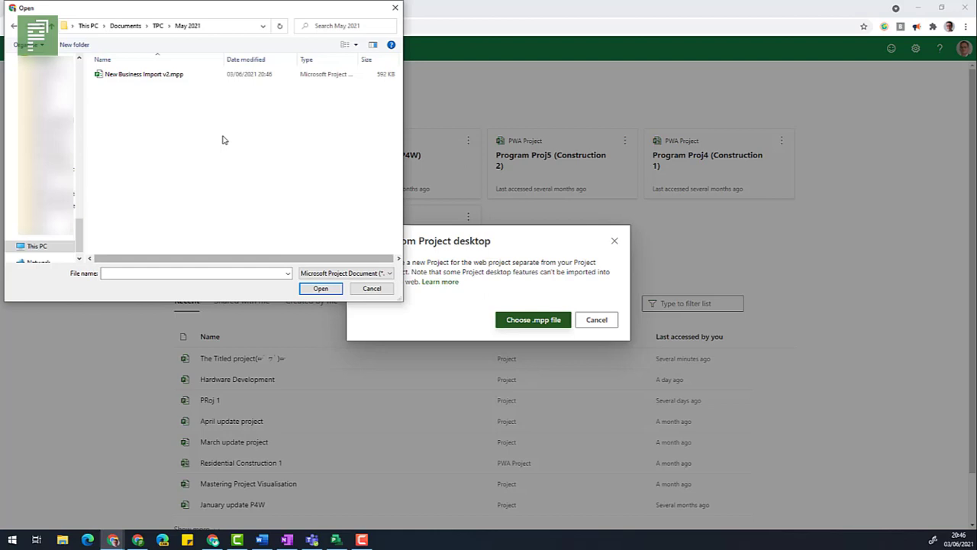
pyautogui.click(164, 80)
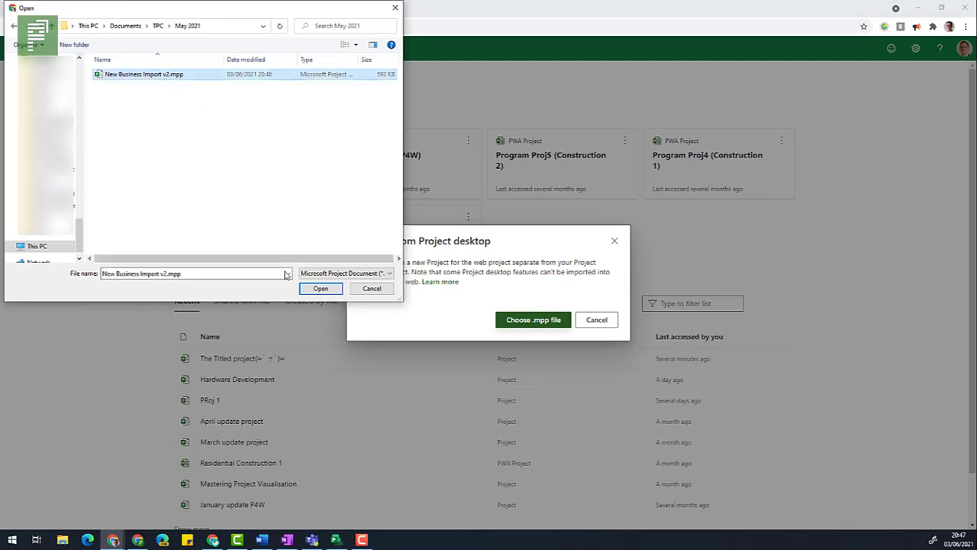
pyautogui.click(311, 289)
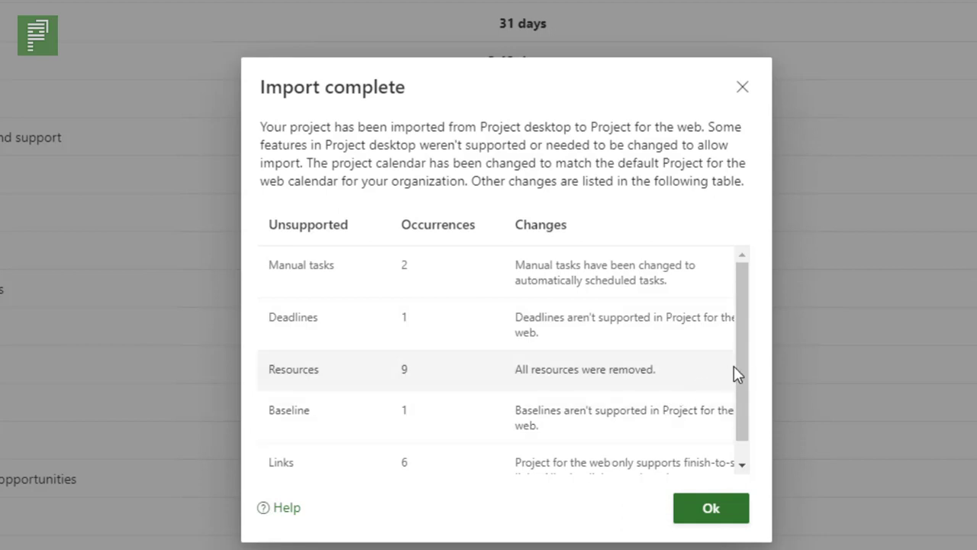
# Scroll the Import complete table to the end to review the remaining unsupported items.
pyautogui.moveTo(749, 367); pyautogui.dragTo(744, 406)
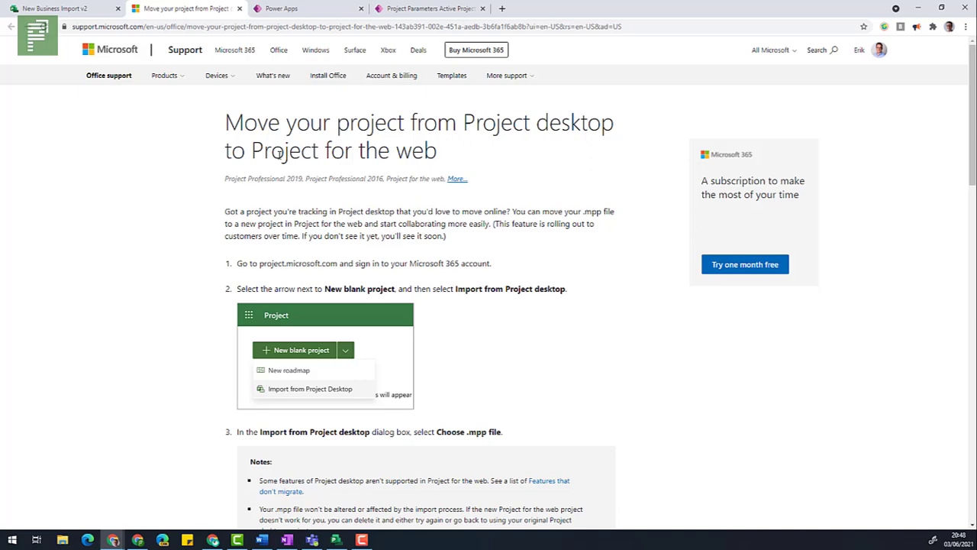
# Scroll the support article to the 'Features that don't migrate' list: baselines, constraints, resources, subprojects.
pyautogui.scroll(-1, 281, 158)
pyautogui.scroll(-5, 282, 158)
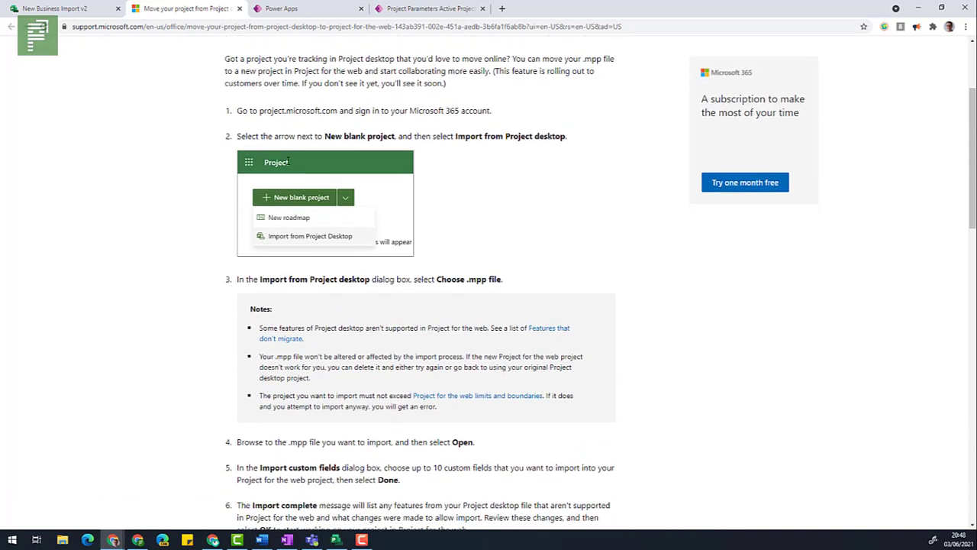
pyautogui.scroll(-9, 288, 164)
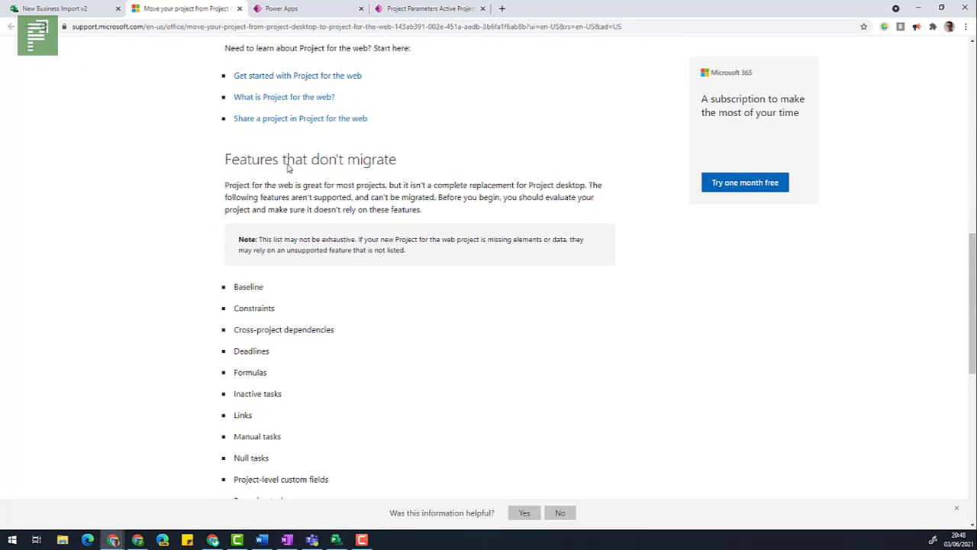
pyautogui.scroll(-1, 283, 161)
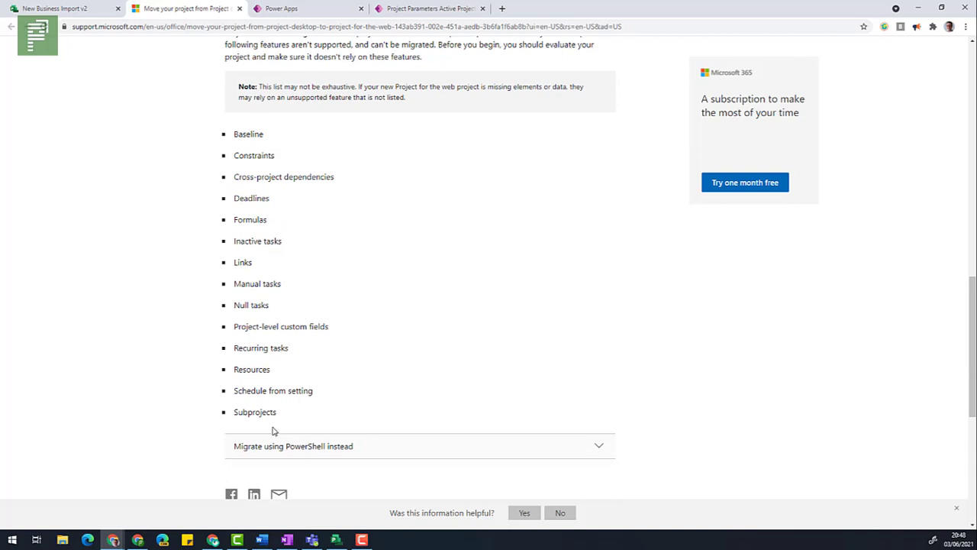
pyautogui.scroll(-1, 275, 432)
pyautogui.scroll(-4, 276, 432)
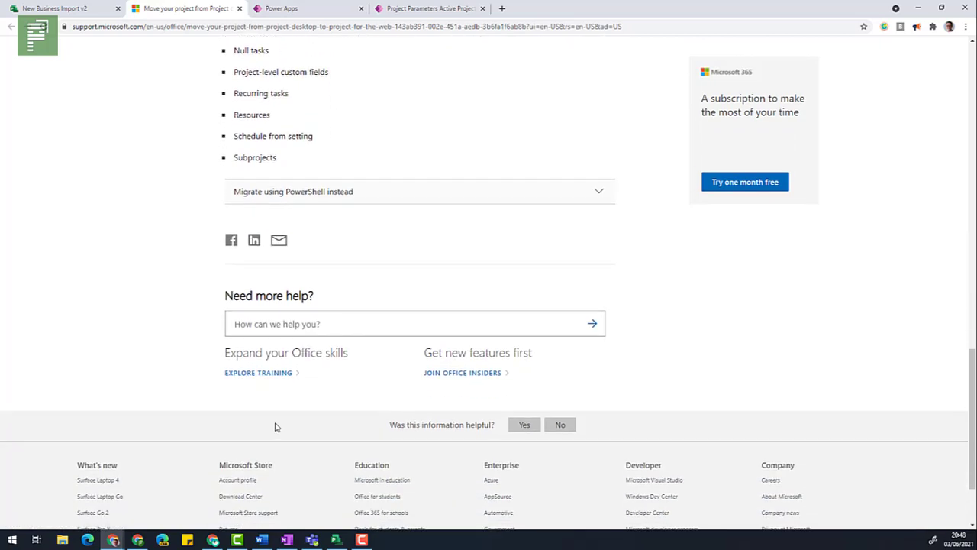
# Close the support article, dismiss the import summary, and collapse Phases 1, 2 and 3.
pyautogui.click(238, 9)
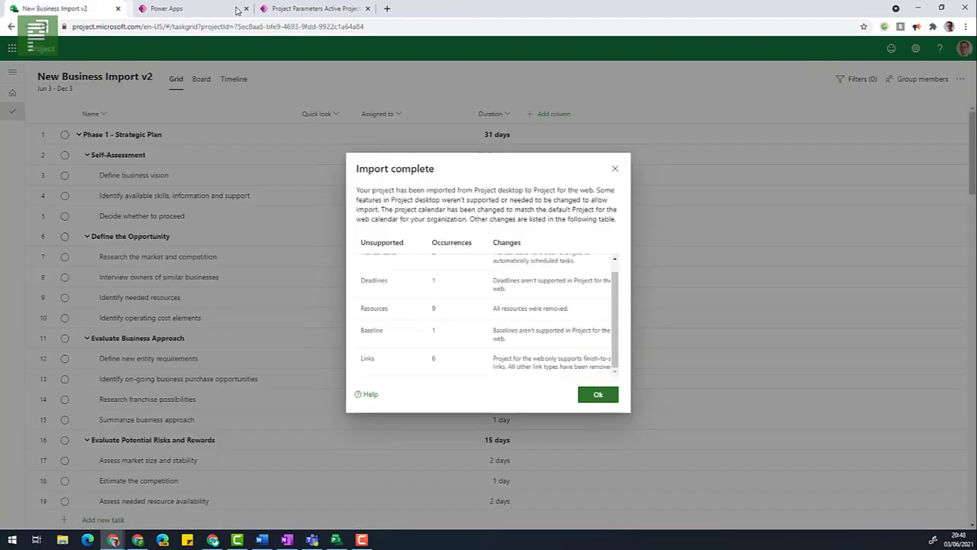
pyautogui.click(600, 401)
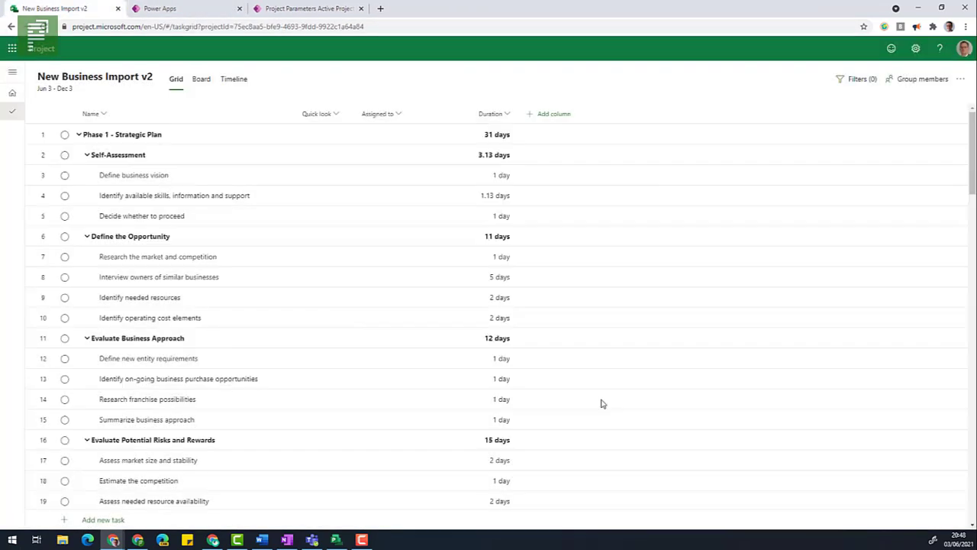
pyautogui.click(79, 137)
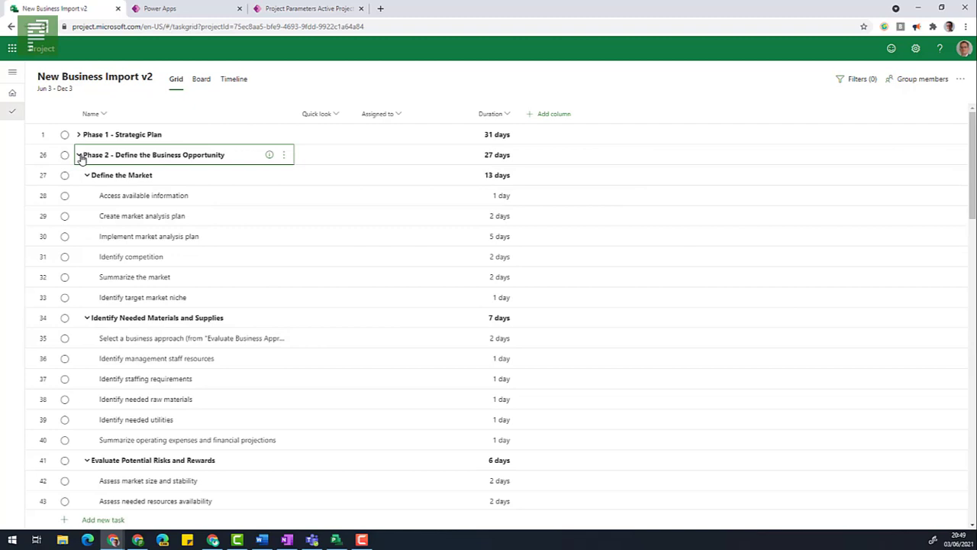
pyautogui.click(79, 155)
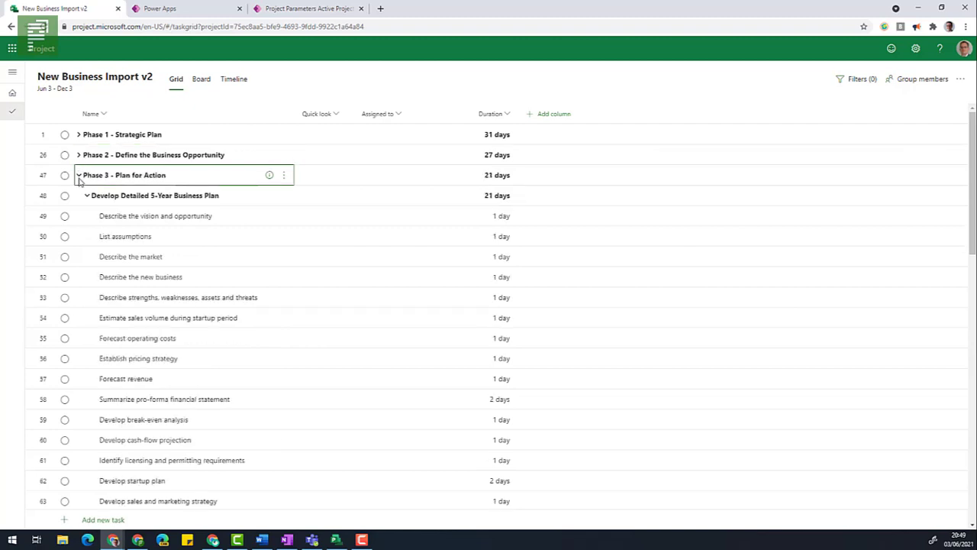
pyautogui.click(79, 175)
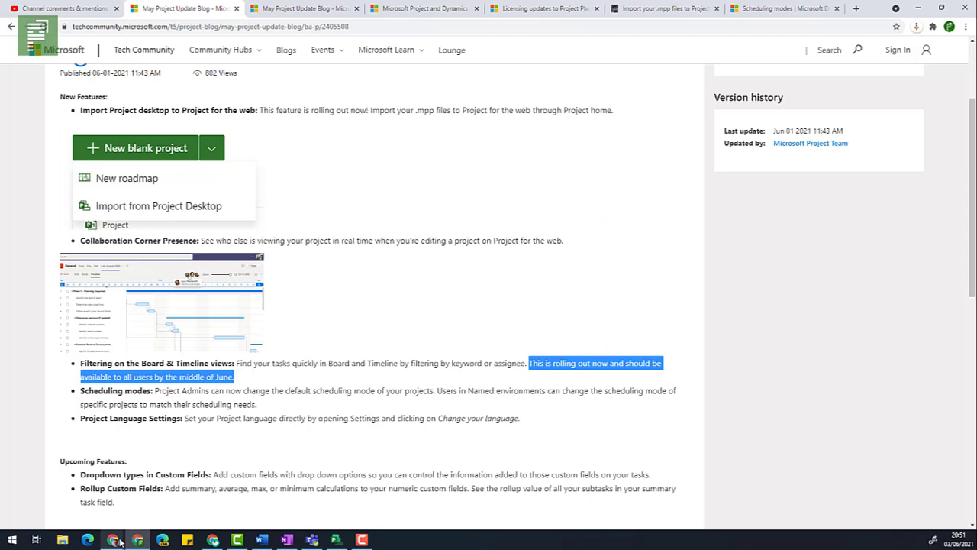
# Bring the 'Project - Google Chrome' window with the Project home page to the front.
pyautogui.moveTo(113, 539)
pyautogui.click(103, 499)
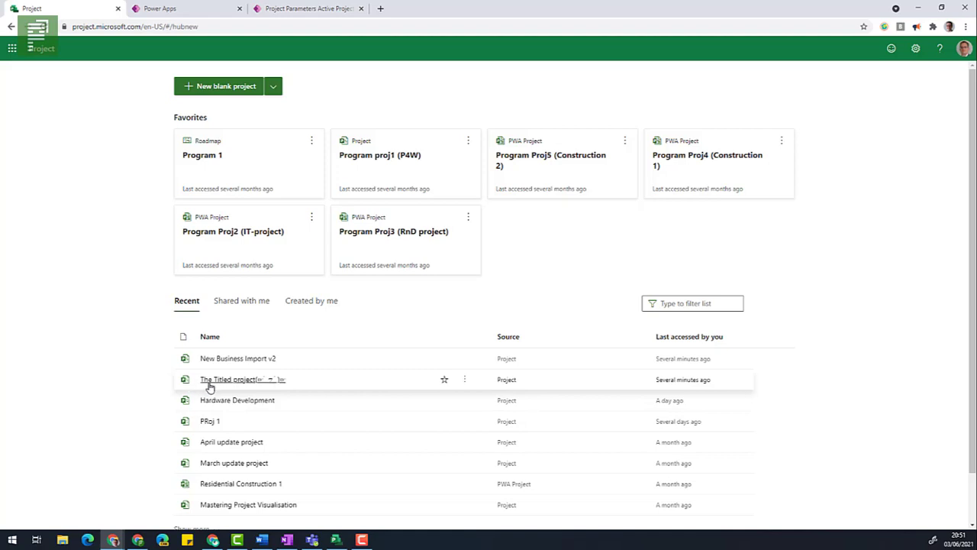
# Open The Titled project and check the presence avatars showing which other member has it open.
pyautogui.click(210, 386)
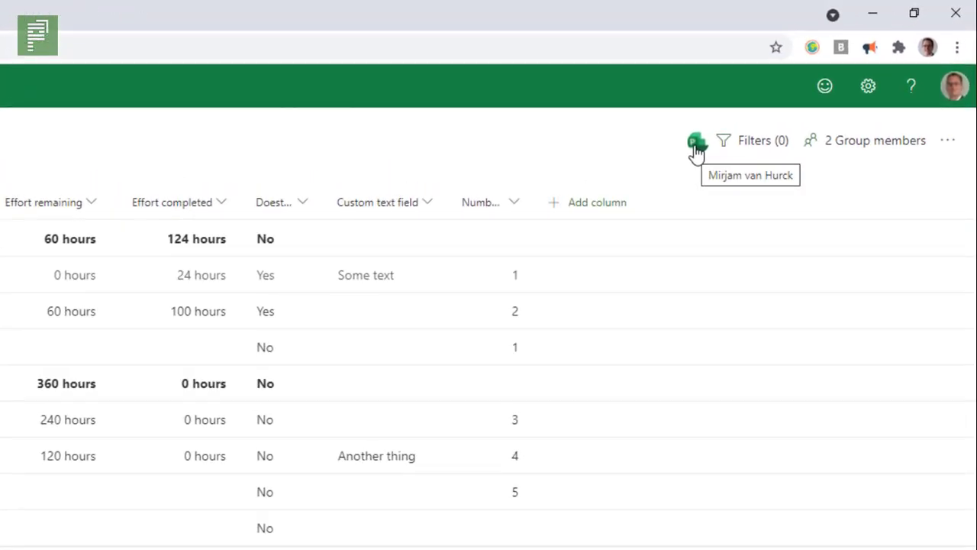
pyautogui.moveTo(696, 152)
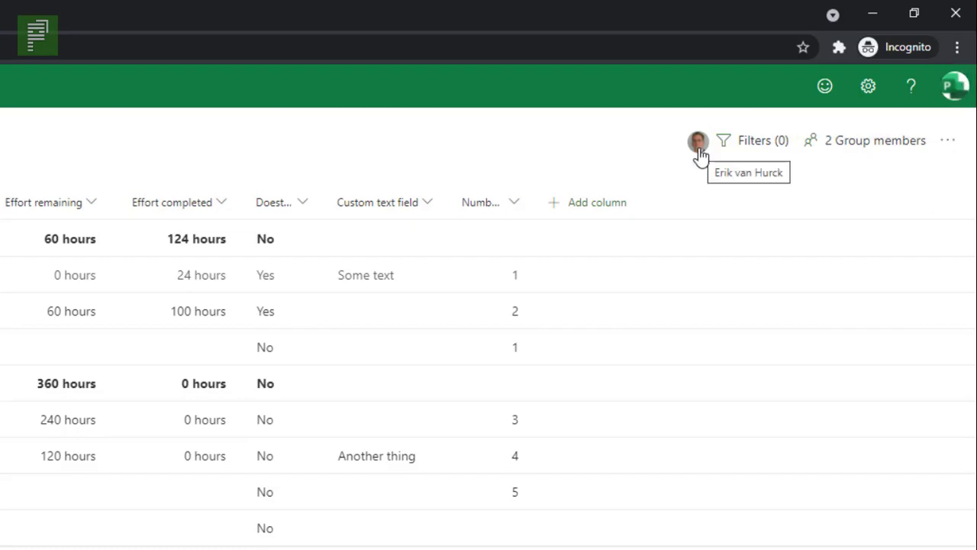
# Add a Third summary row holding two Task rows and an MS milestone.
pyautogui.moveTo(701, 155)
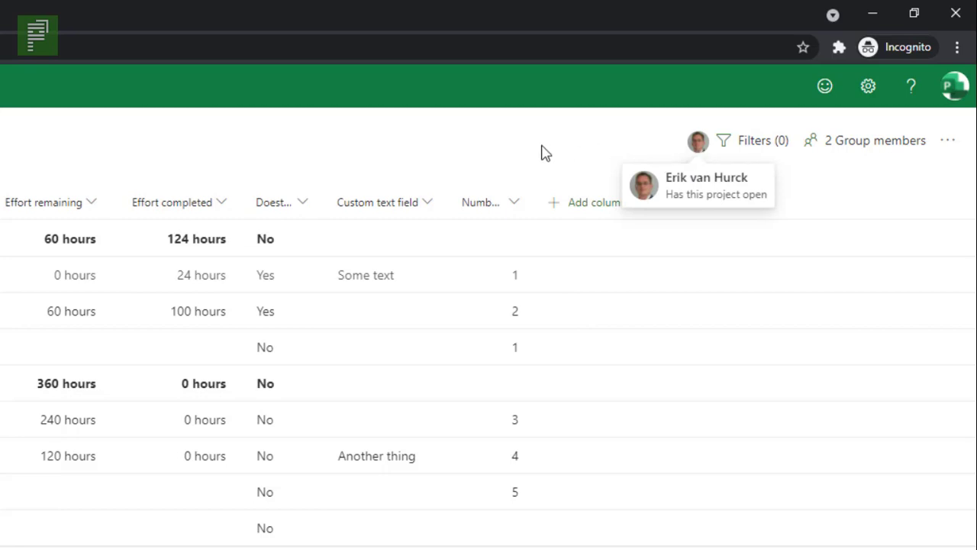
pyautogui.click(106, 319)
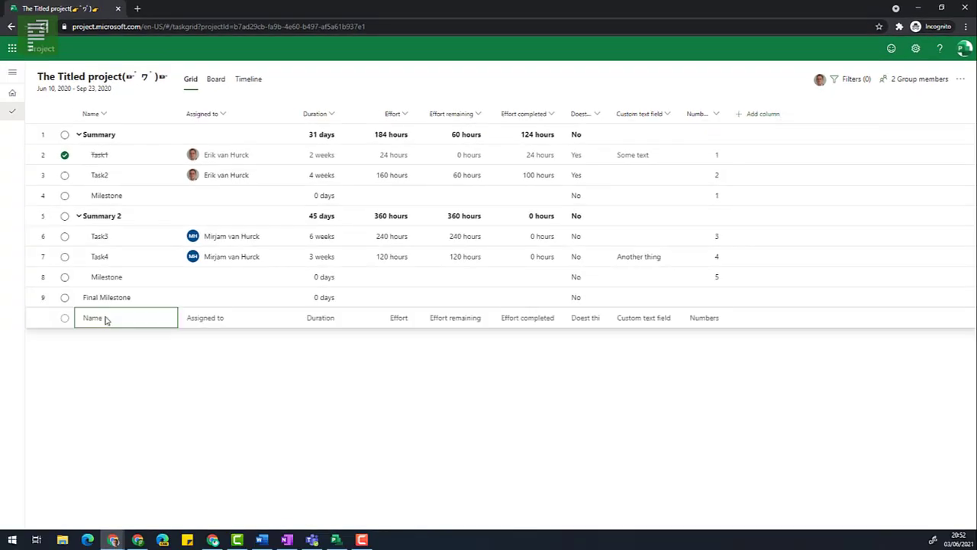
pyautogui.click(114, 321)
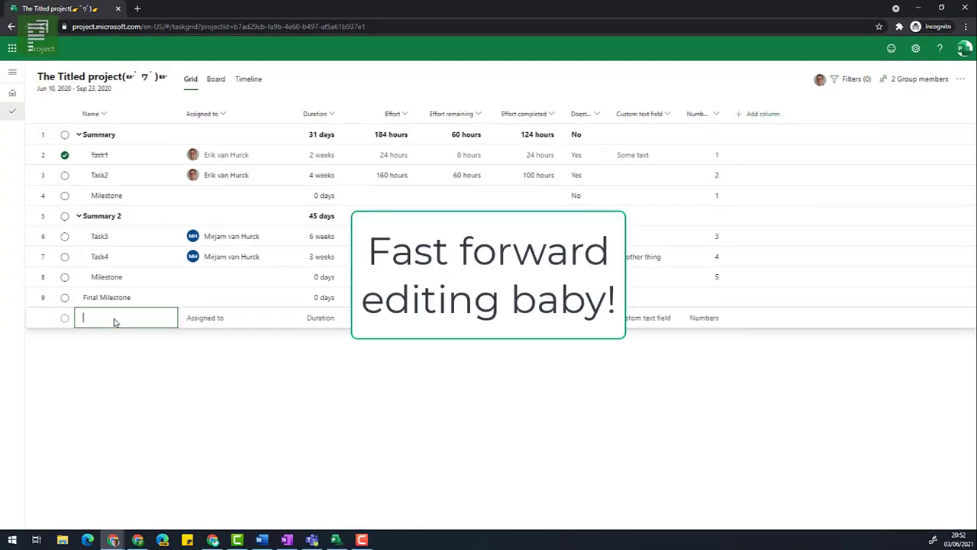
pyautogui.rightClick(123, 339)
pyautogui.click(157, 395)
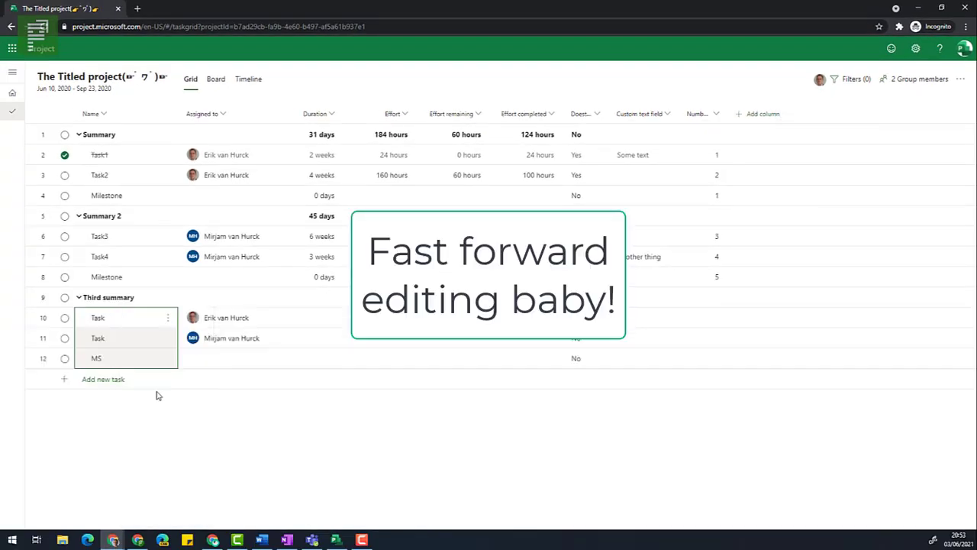
# Set durations: MS milestone 0 days, first Task 2 weeks, second Task 14 weeks.
pyautogui.click(336, 366)
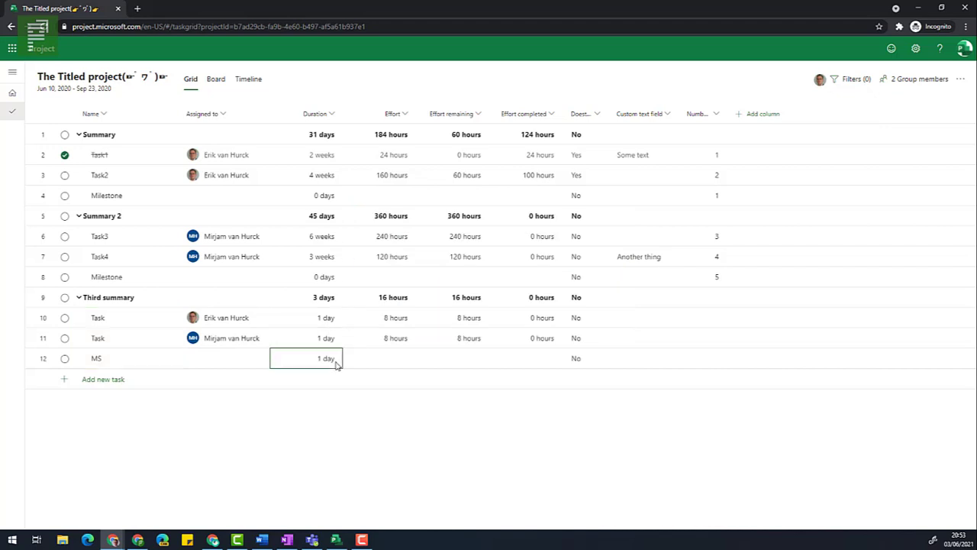
pyautogui.write('0d')
pyautogui.press('Return')
pyautogui.click(339, 322)
pyautogui.write('2w')
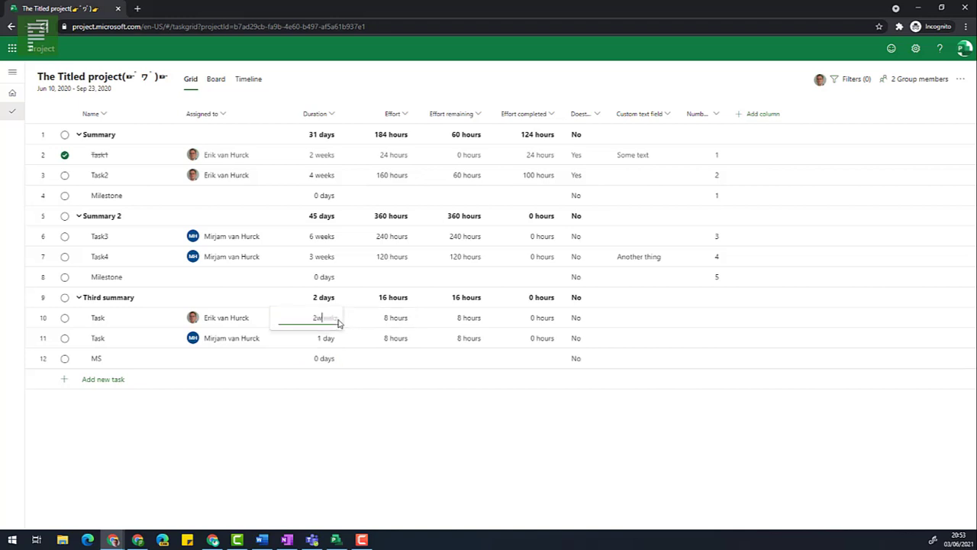
pyautogui.press('Return')
pyautogui.click(337, 343)
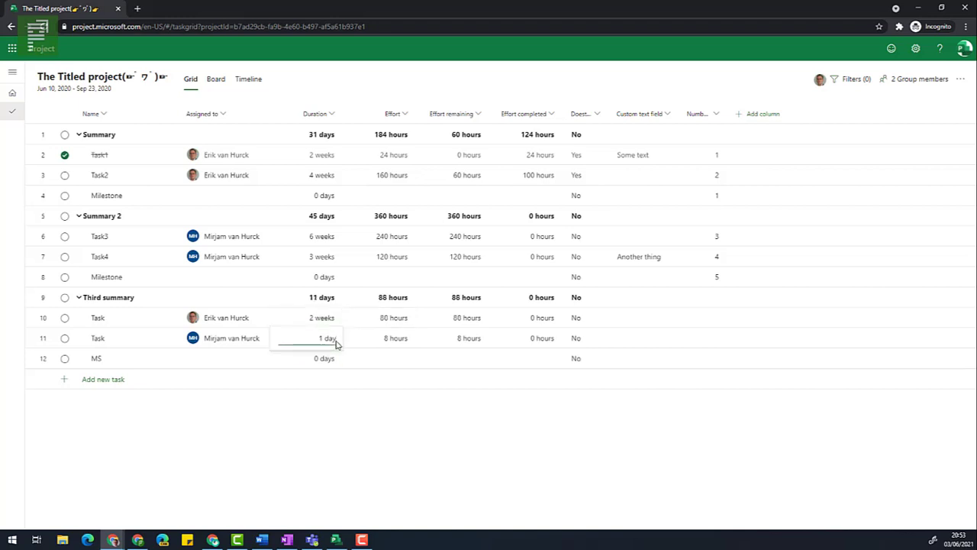
pyautogui.hotkey('ctrl', 'a')
pyautogui.press('BackSpace')
pyautogui.write('14a')
pyautogui.press('Return')
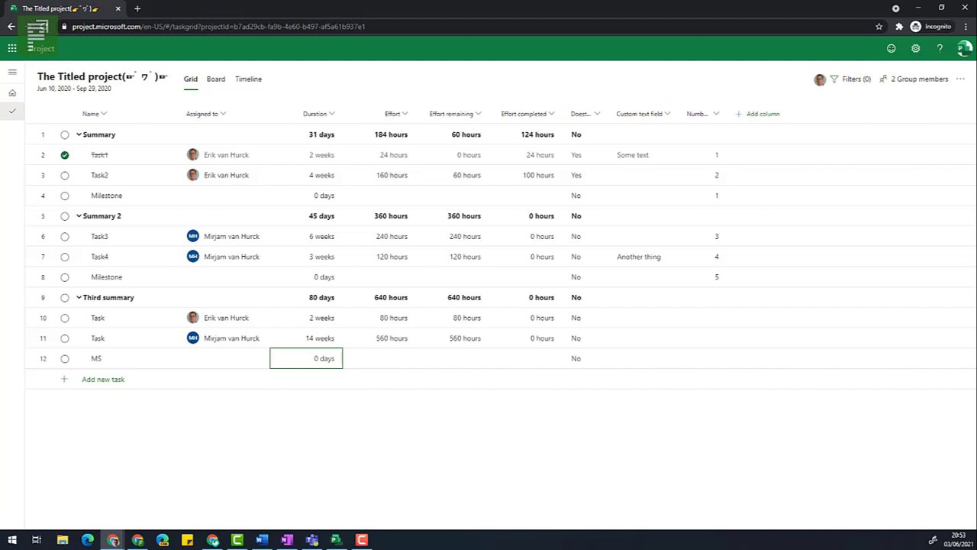
pyautogui.hotkey('alt', 'Tab')
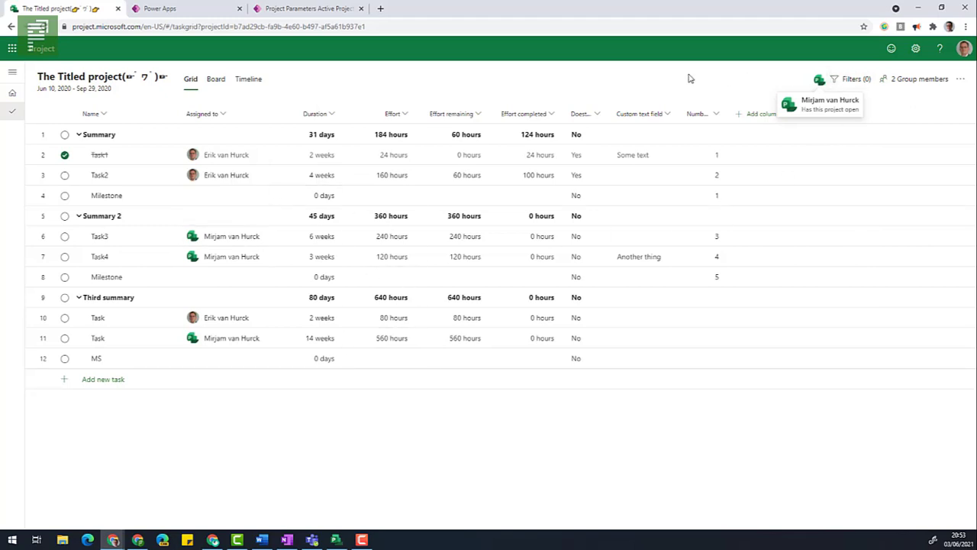
# Bring the May Project Update blog window on Tech Community back to the front.
pyautogui.hotkey('alt', 'Tab')
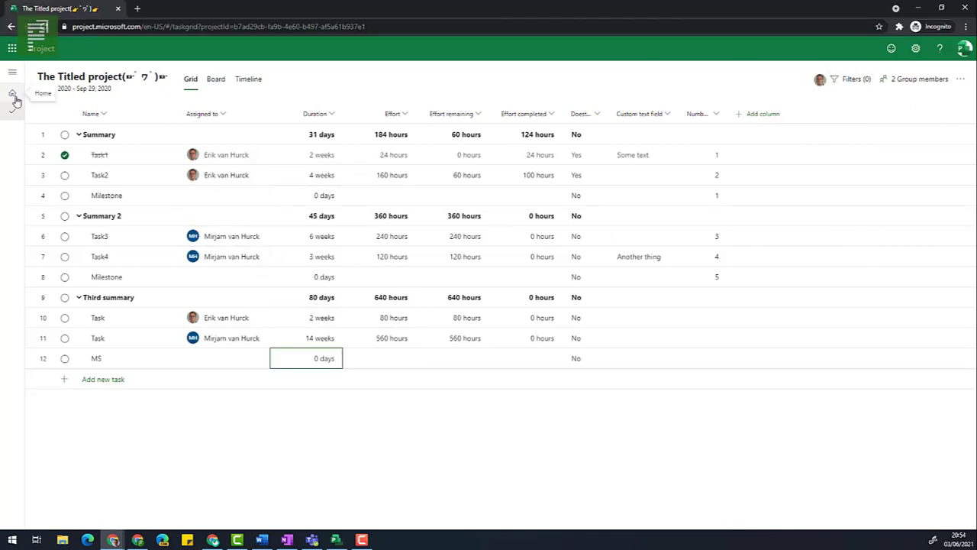
pyautogui.hotkey('alt', 'Tab')
pyautogui.hotkey('alt', 'Tab')
pyautogui.hotkey('alt', 'Tab')
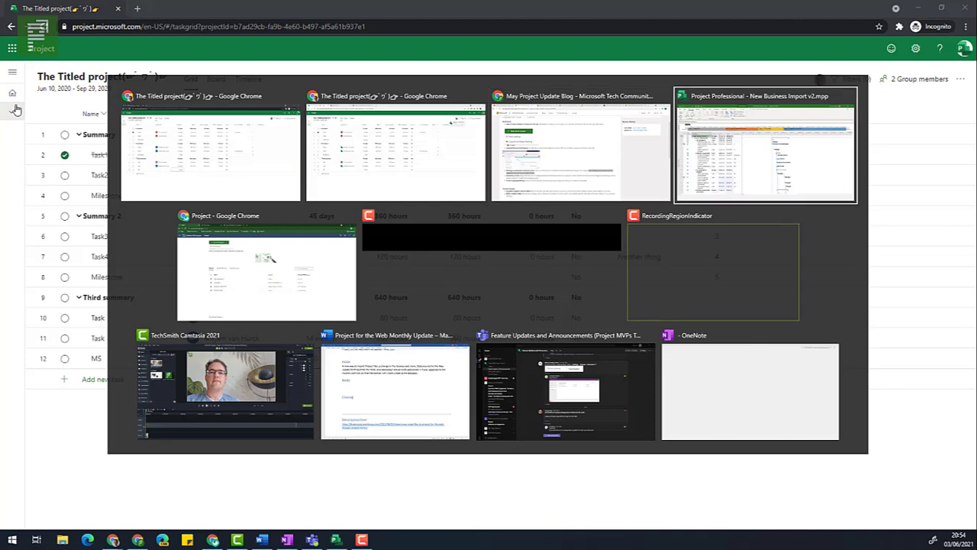
pyautogui.hotkey('alt', 'shift', 'Tab')
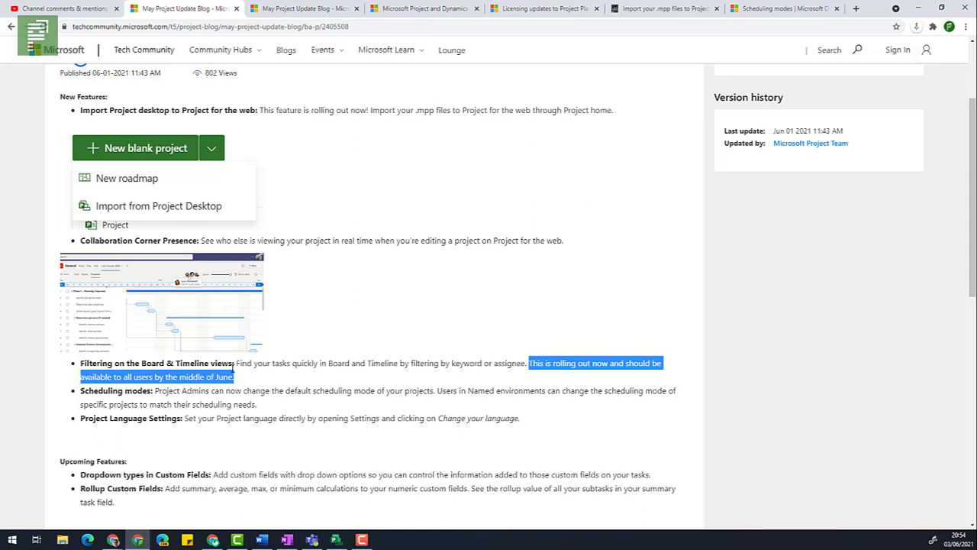
pyautogui.hotkey('alt', 'Tab')
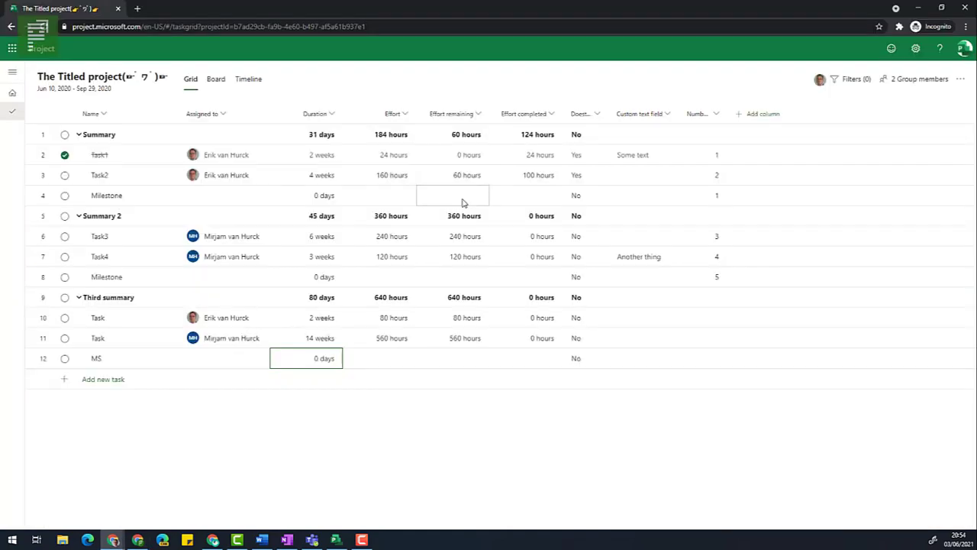
pyautogui.click(859, 79)
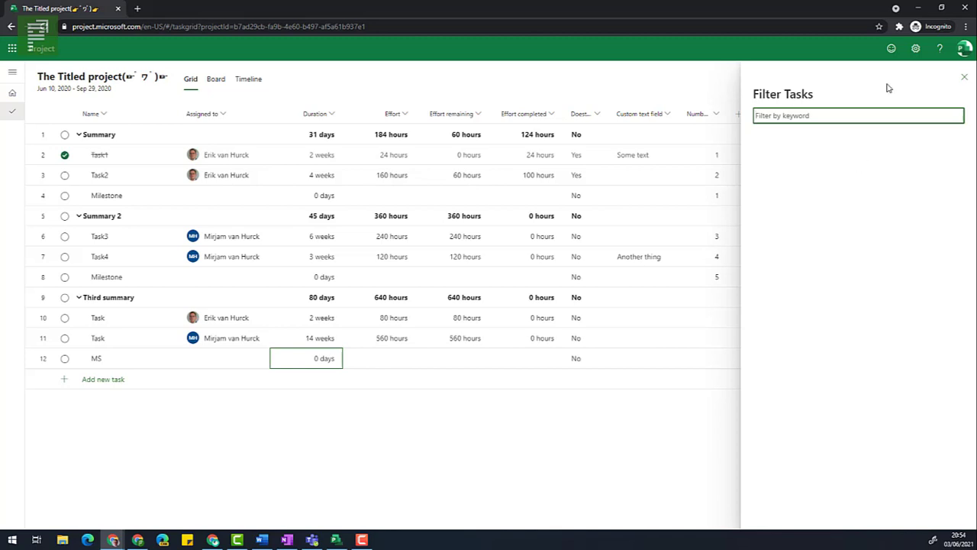
pyautogui.click(963, 77)
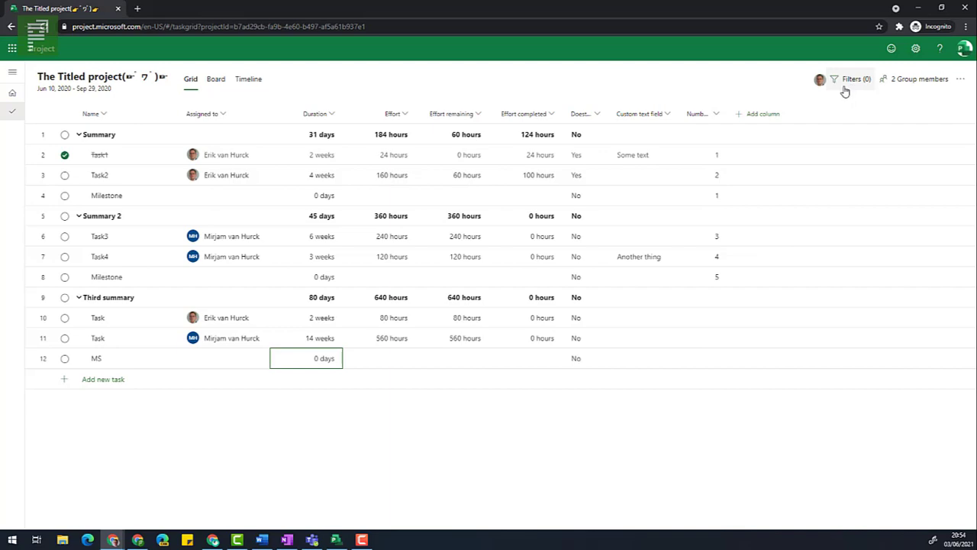
pyautogui.hotkey('alt', 'Tab')
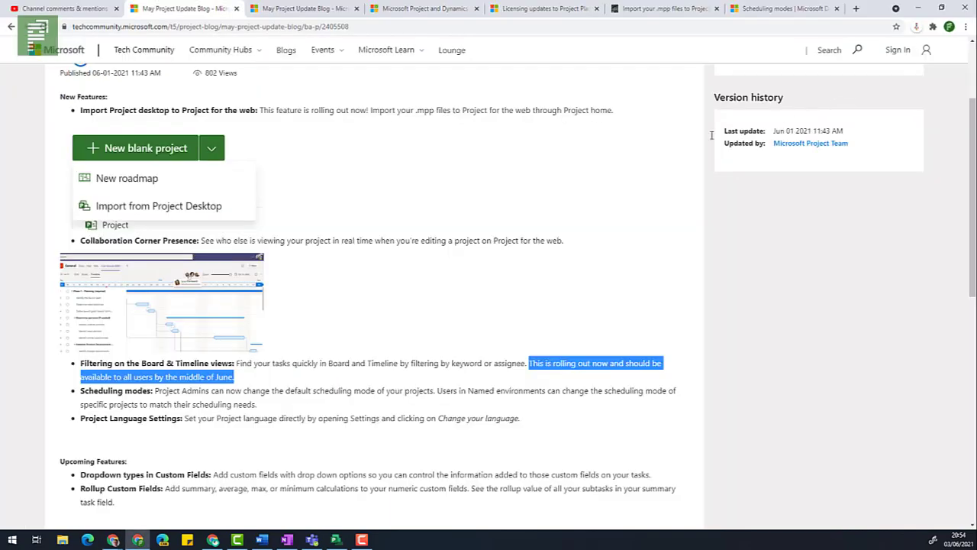
# Highlight the blog's 'Scheduling modes:' announcement, then go to the Scheduling modes Microsoft Docs page.
pyautogui.moveTo(156, 391); pyautogui.dragTo(89, 390)
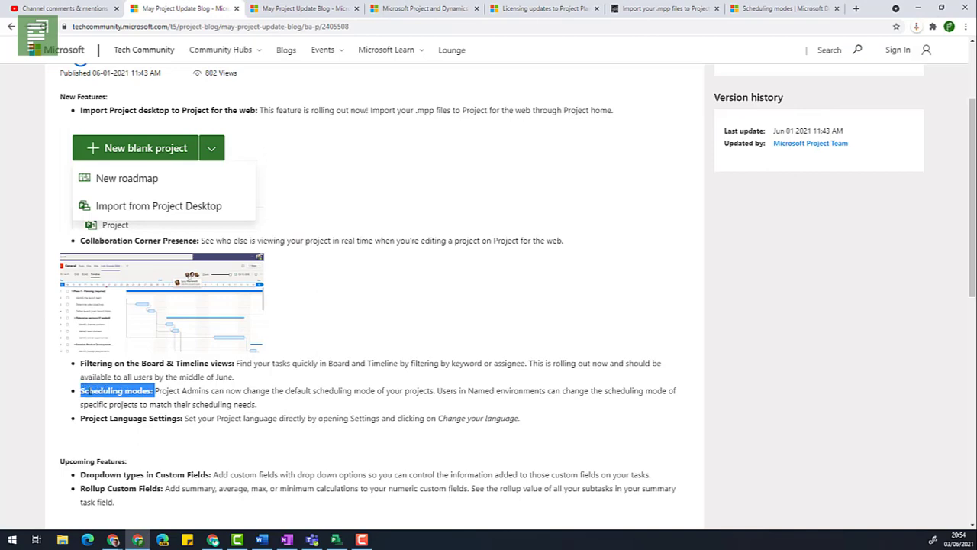
pyautogui.scroll(-2, 105, 400)
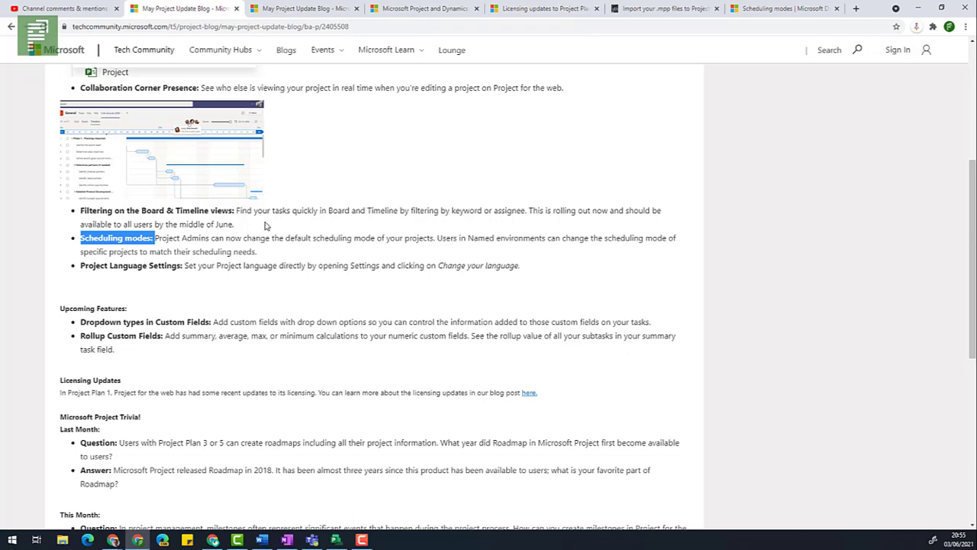
pyautogui.click(744, 8)
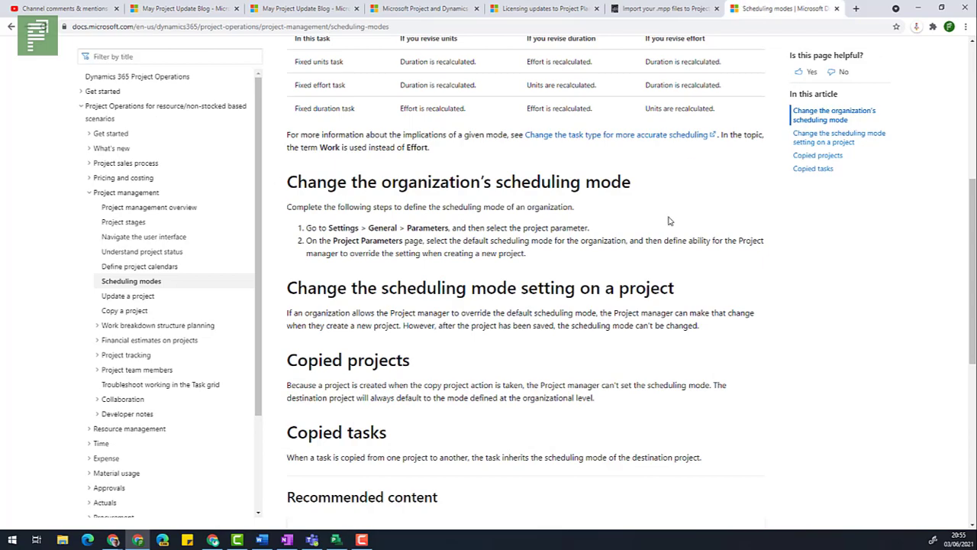
# Scroll to the top of the Scheduling modes article and highlight its Applies To line.
pyautogui.scroll(5, 669, 220)
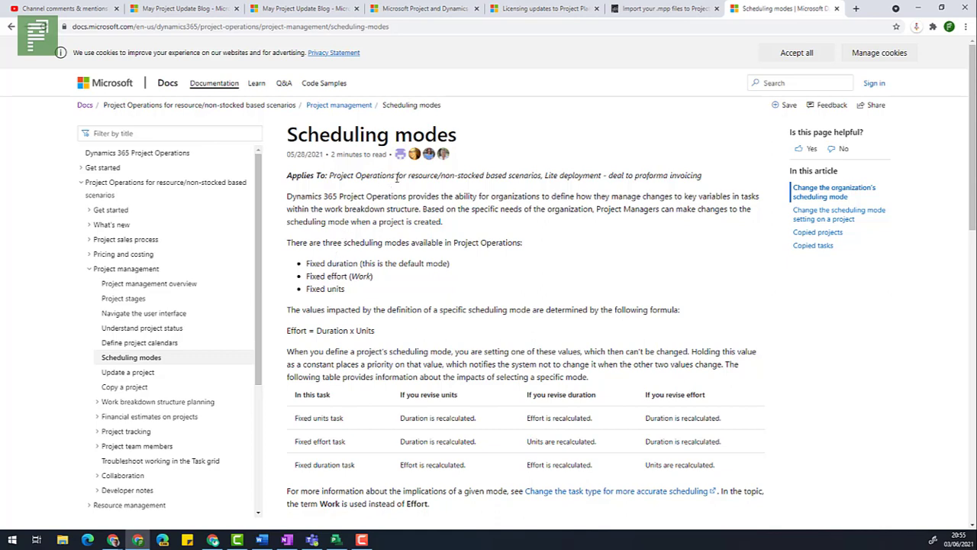
pyautogui.moveTo(398, 175); pyautogui.dragTo(330, 175)
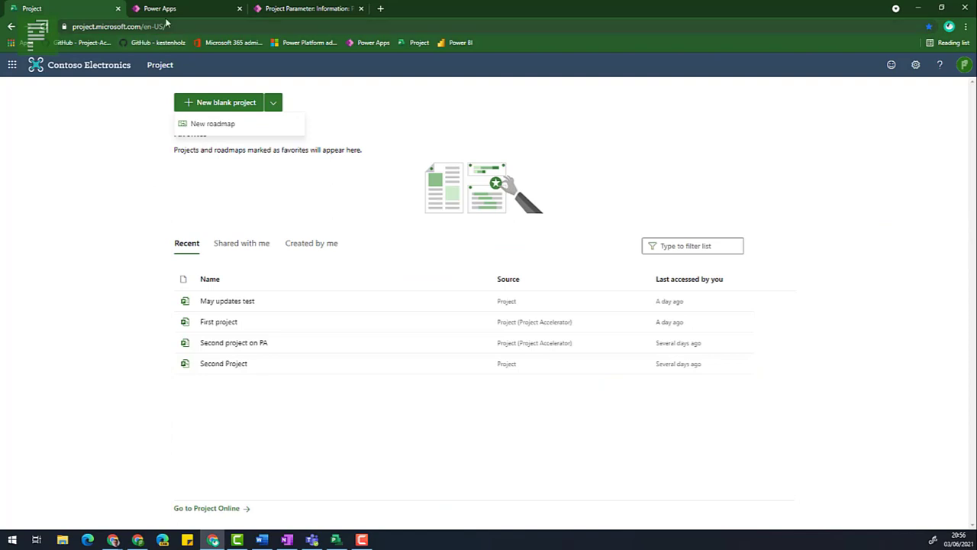
# Go to the Power Apps apps list with Project, Resource Scheduling and Solution Health Hub.
pyautogui.click(165, 10)
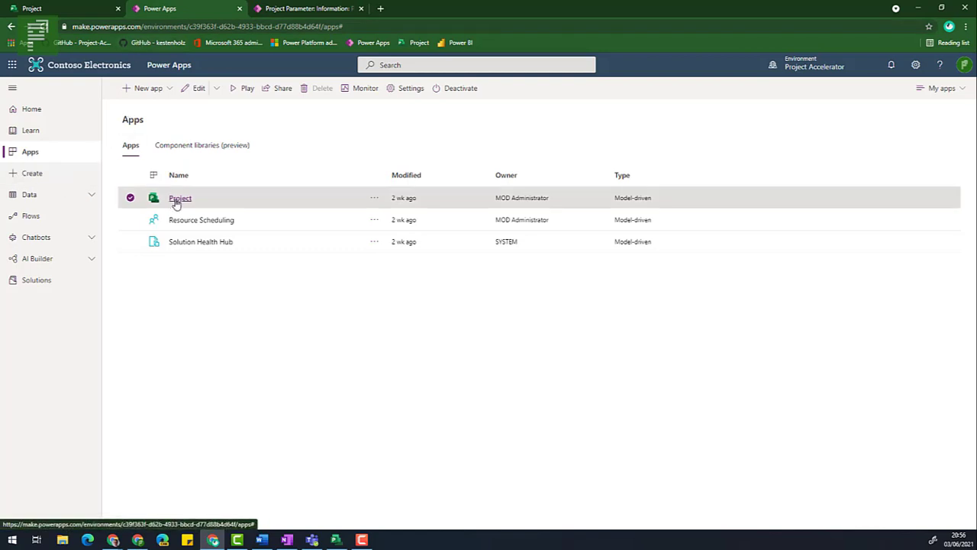
# Launch the Project app and show its Settings > Parameters list of active project parameters.
pyautogui.click(178, 200)
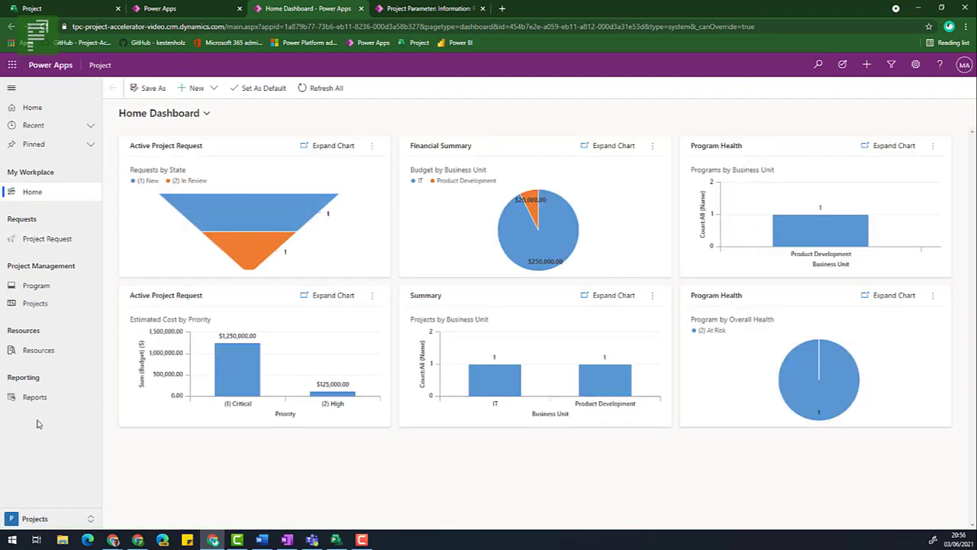
pyautogui.click(72, 518)
pyautogui.click(35, 482)
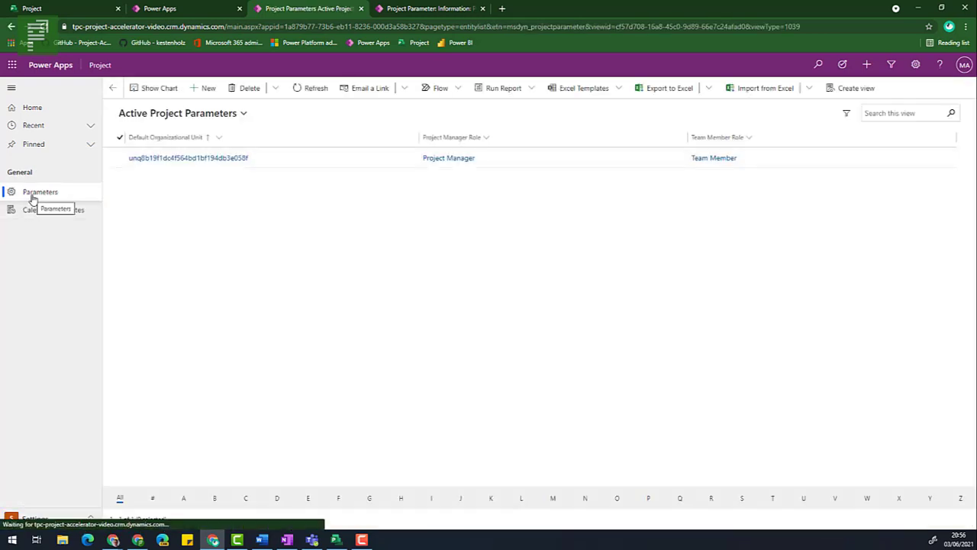
pyautogui.click(32, 197)
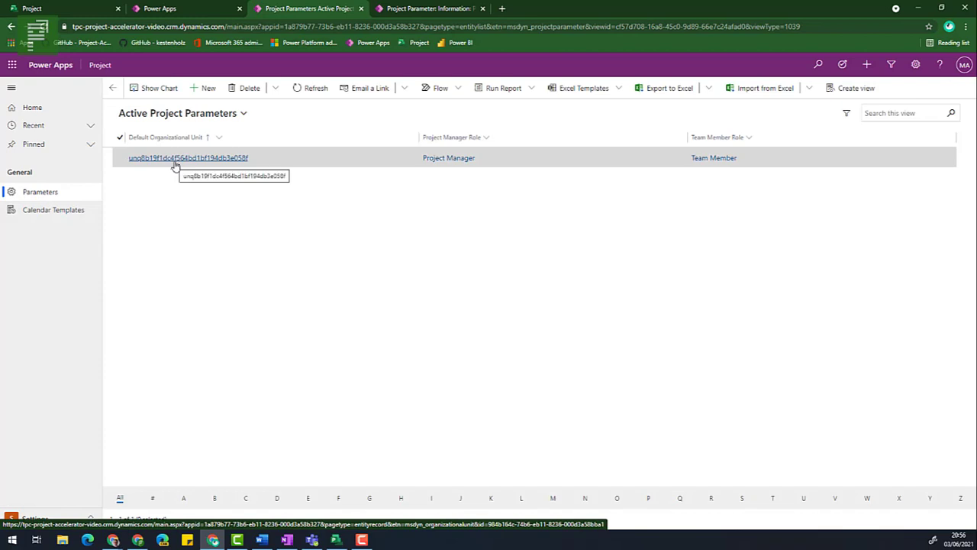
# From the default organizational unit, open its related Parameter project parameter record.
pyautogui.click(175, 158)
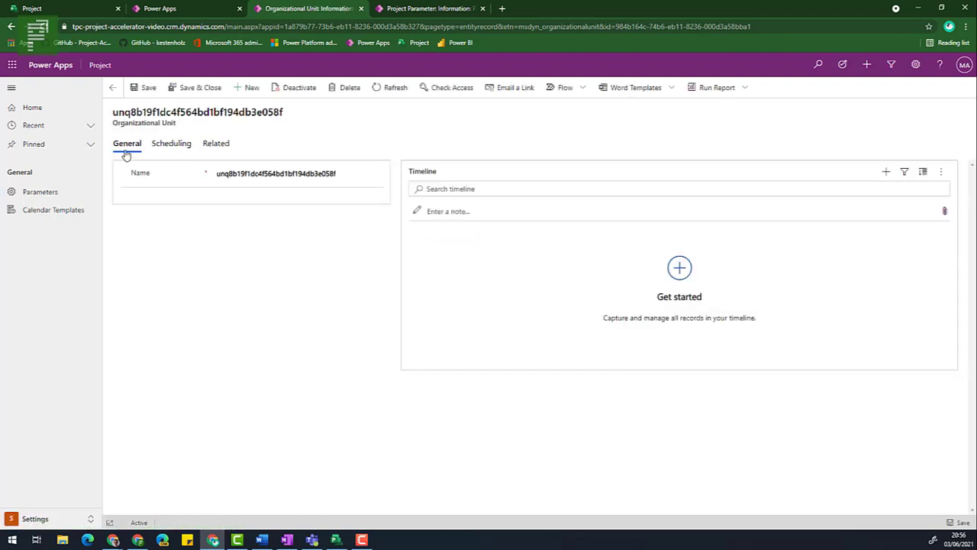
pyautogui.click(223, 145)
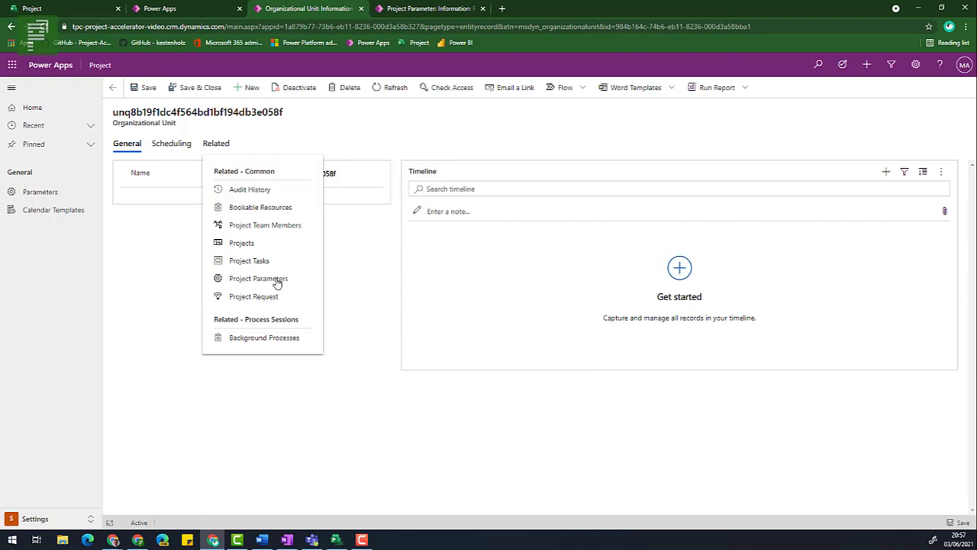
pyautogui.click(277, 281)
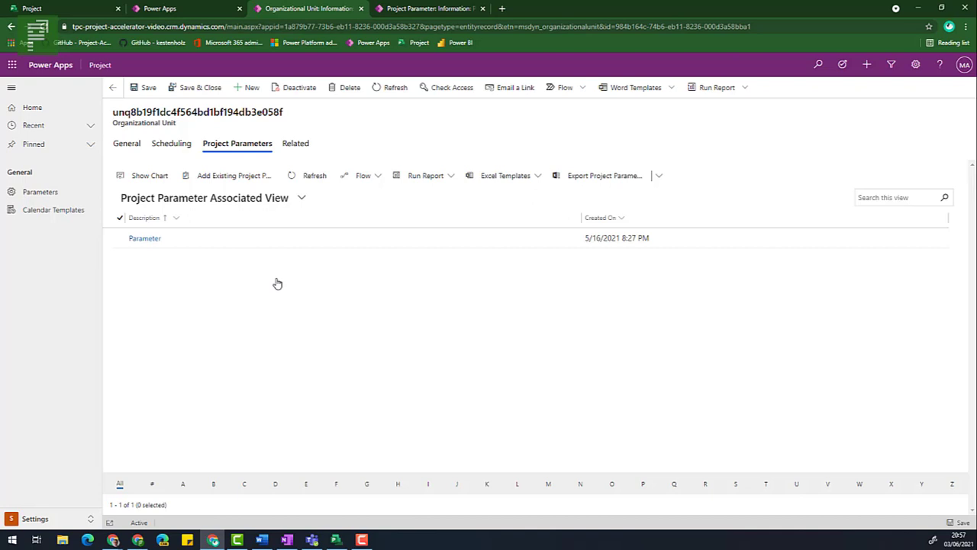
pyautogui.click(147, 239)
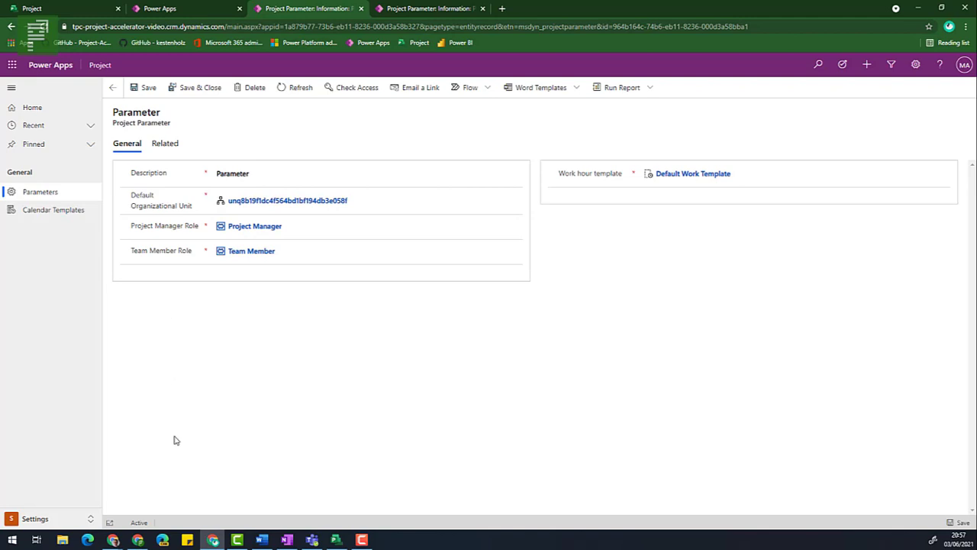
# In the other environment's window, open the unit's related Parameter record and mark Schedule Mode.
pyautogui.moveTo(122, 541)
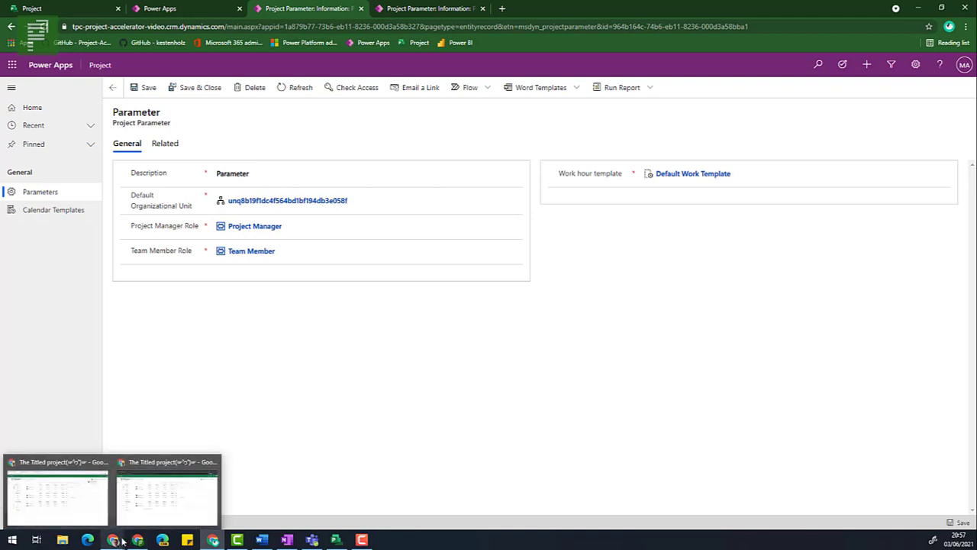
pyautogui.click(106, 510)
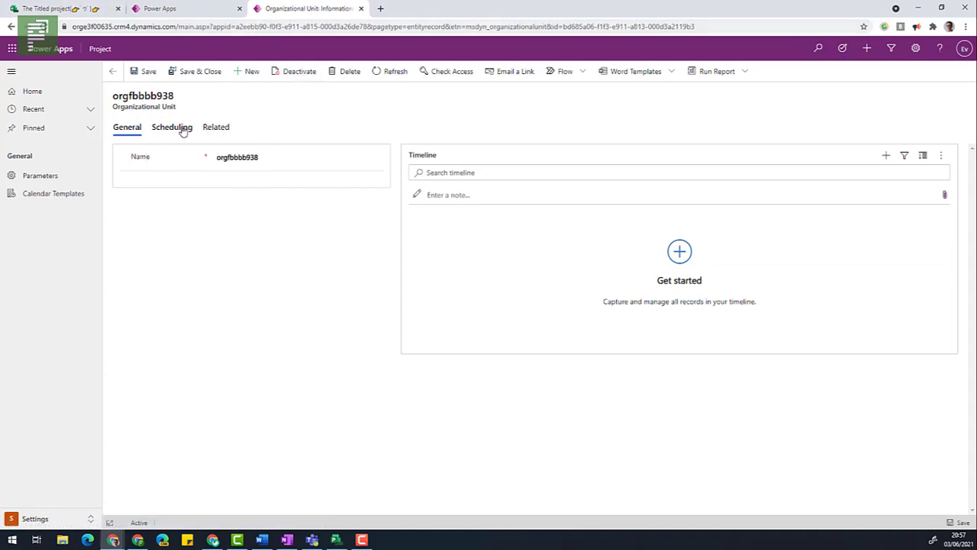
pyautogui.click(212, 127)
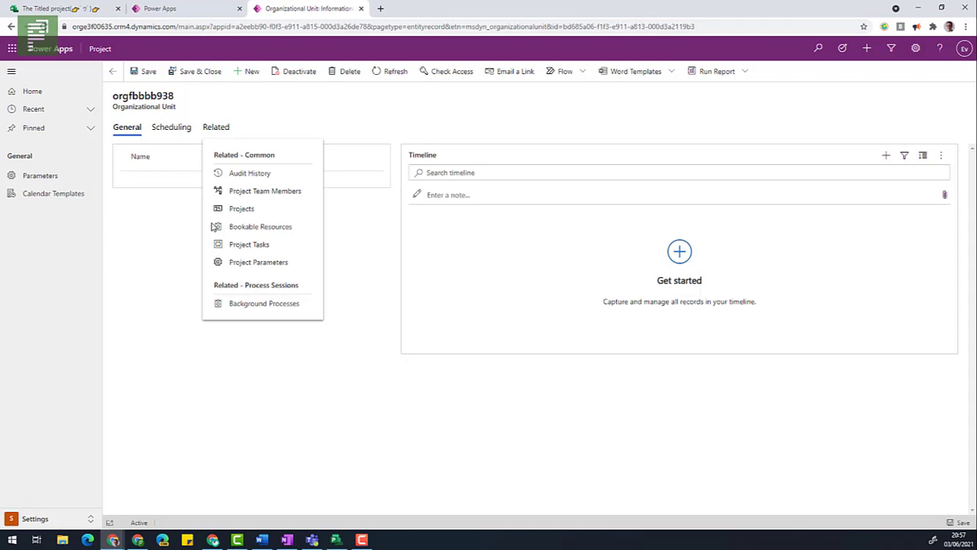
pyautogui.click(249, 263)
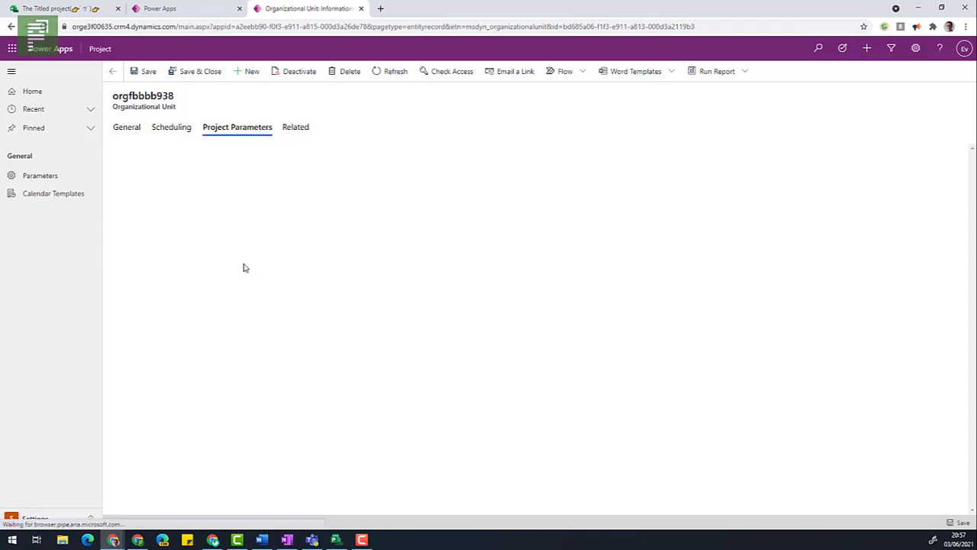
pyautogui.click(156, 224)
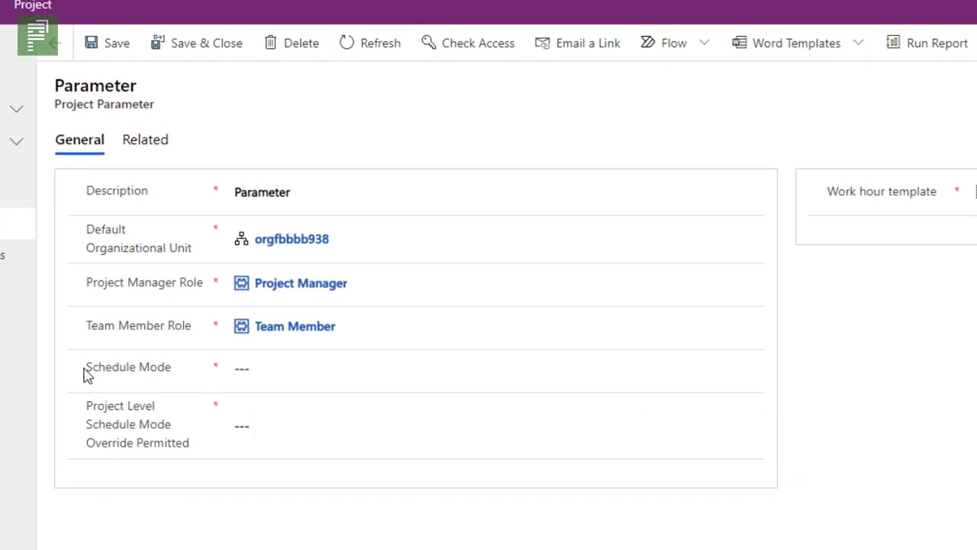
pyautogui.moveTo(87, 373); pyautogui.dragTo(175, 376)
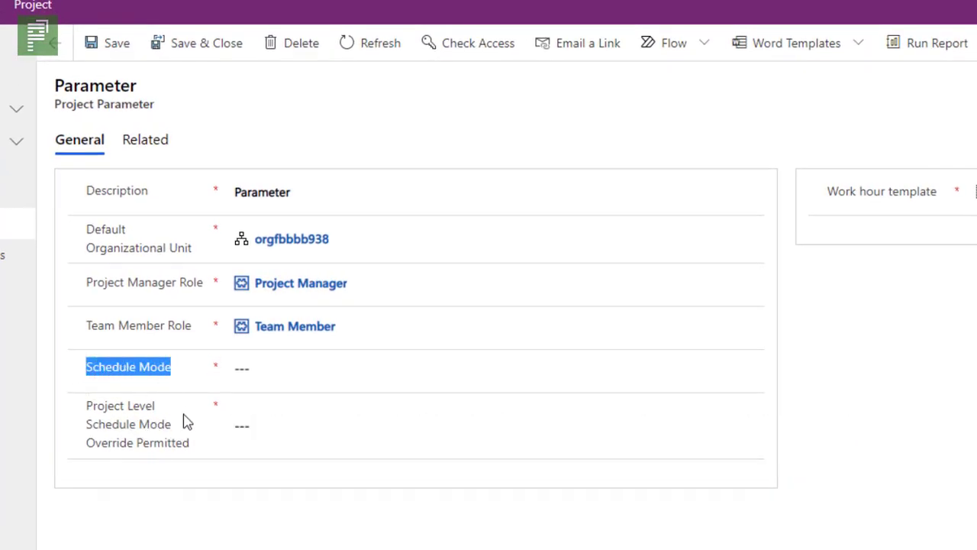
# Choose Fixed duration as the project parameter's Schedule Mode.
pyautogui.click(259, 379)
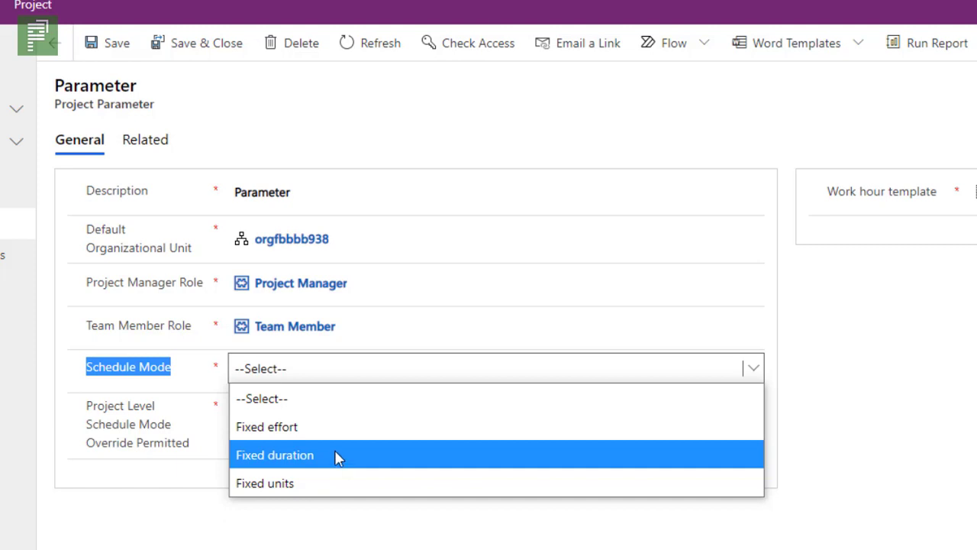
pyautogui.click(336, 455)
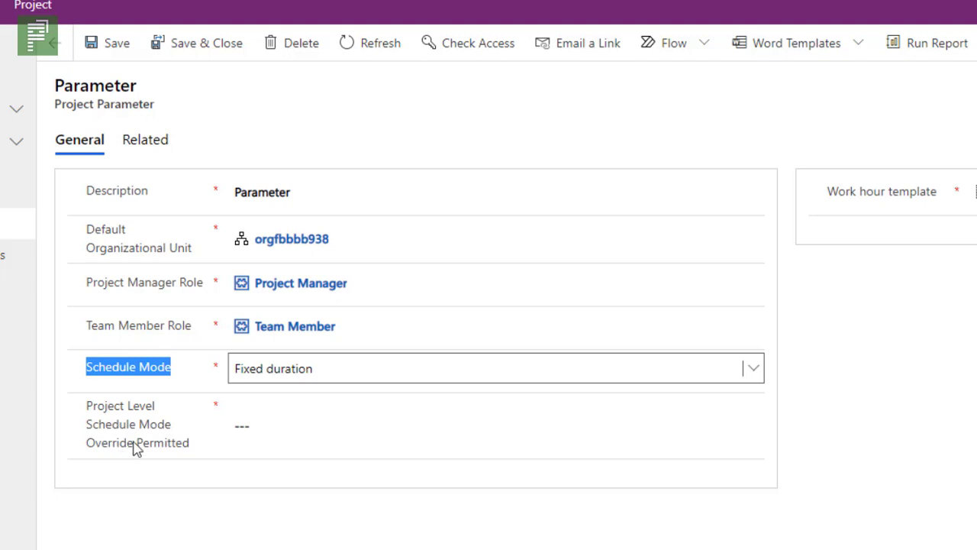
# Set Project Level Schedule Mode Override Permitted to Yes and save the parameter record.
pyautogui.click(298, 429)
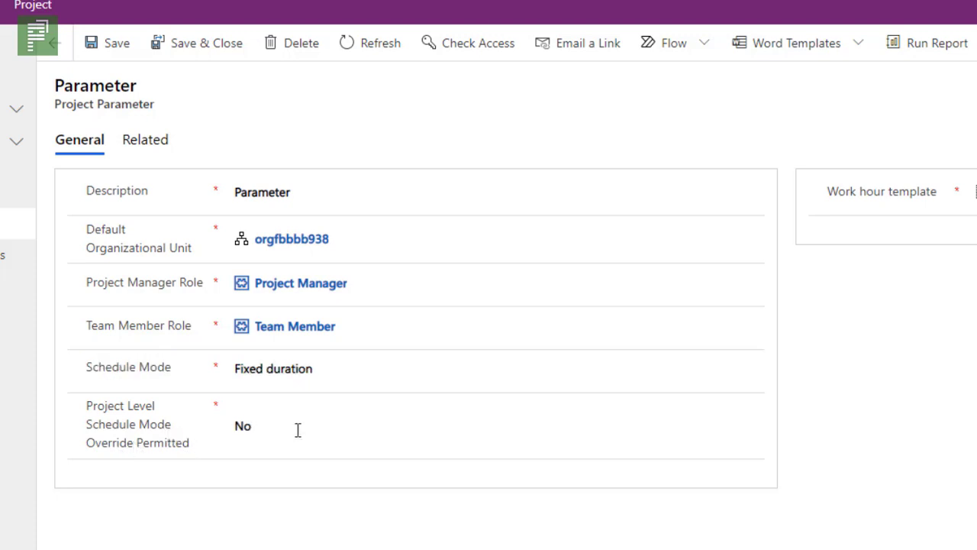
pyautogui.click(251, 437)
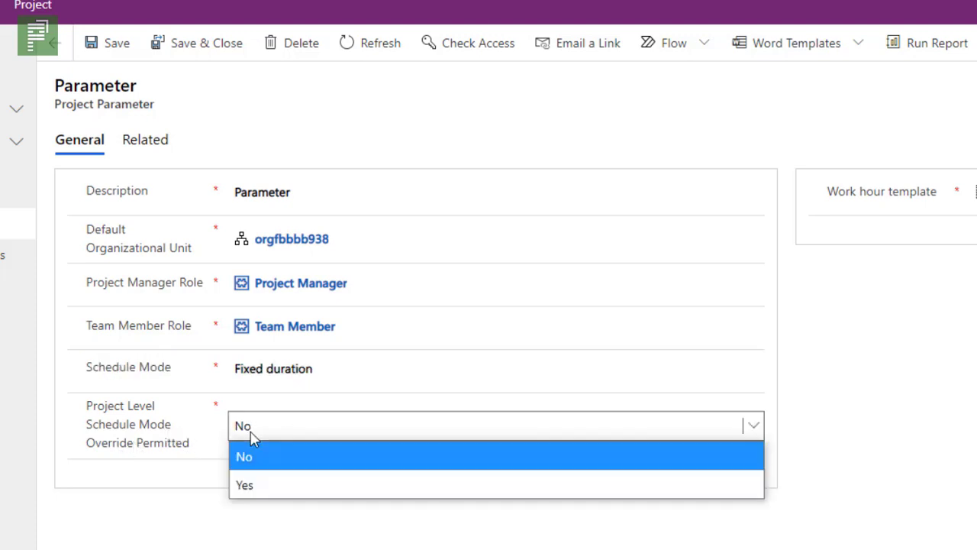
pyautogui.click(267, 481)
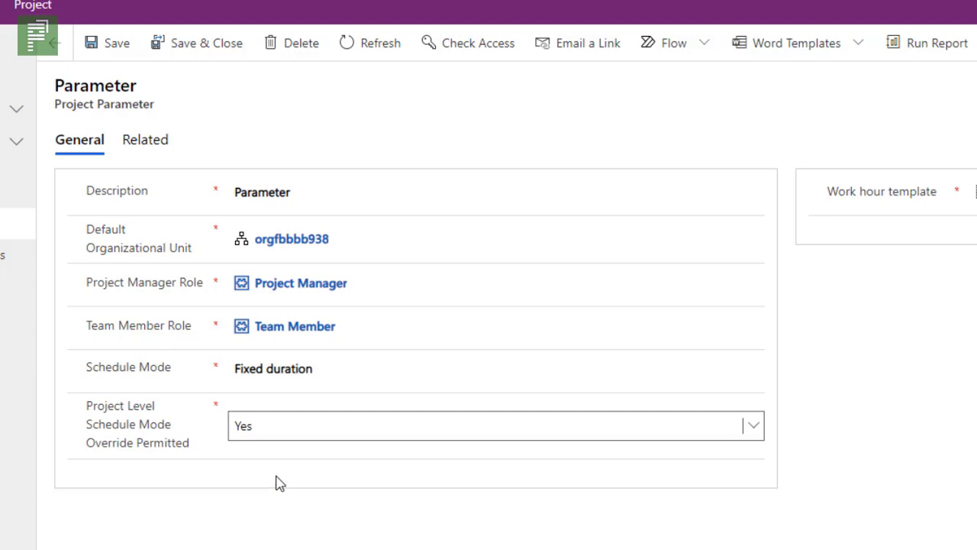
pyautogui.click(115, 42)
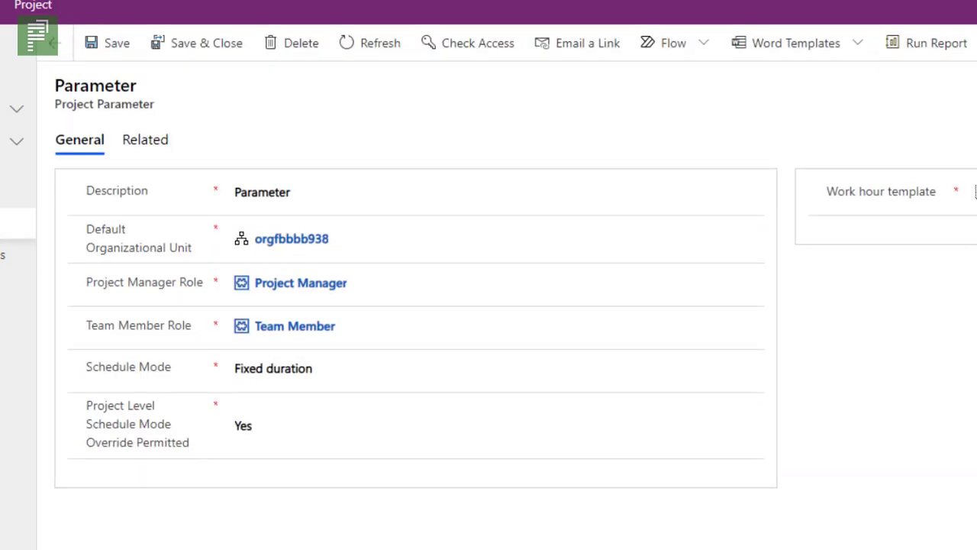
# In the Projects area, create a new project named 'New Scheduling mode' and save it.
pyautogui.click(34, 519)
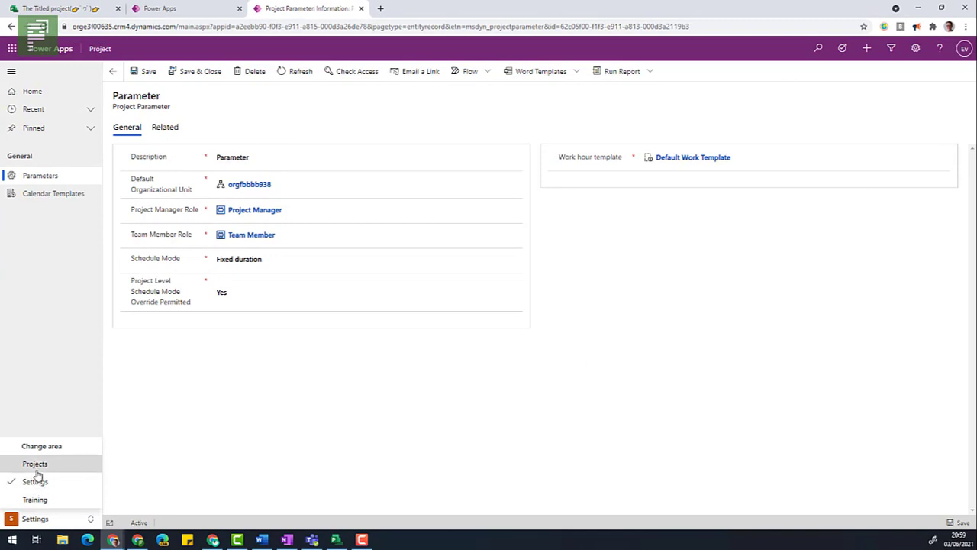
pyautogui.click(35, 466)
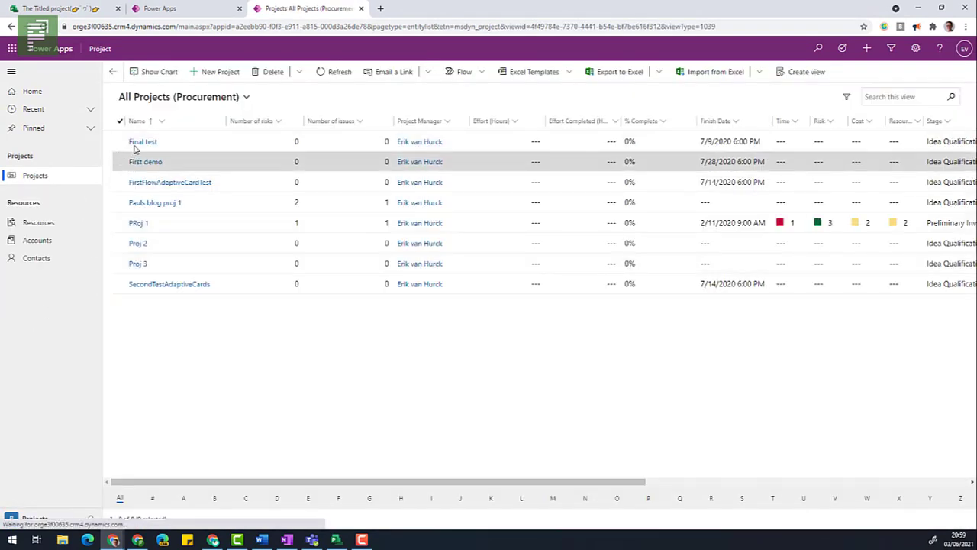
pyautogui.click(208, 72)
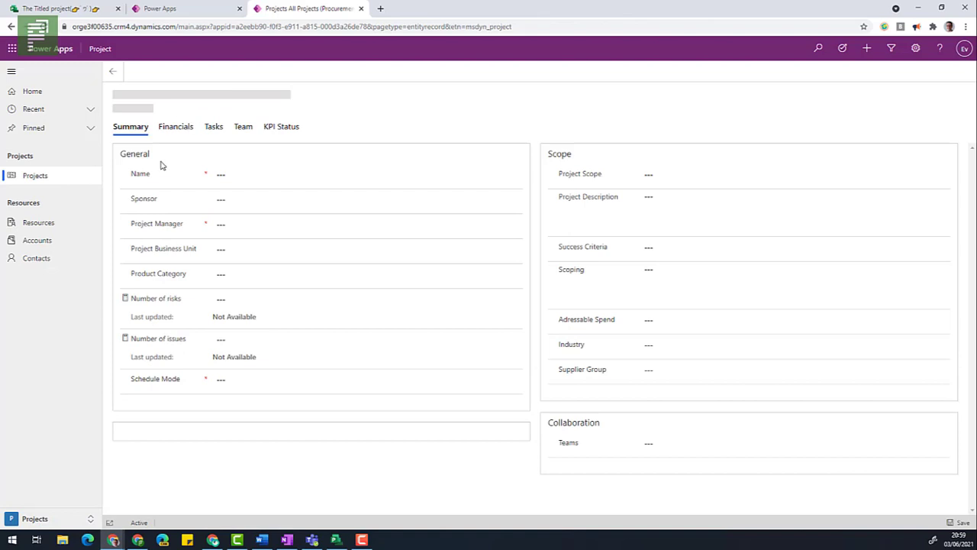
pyautogui.click(226, 173)
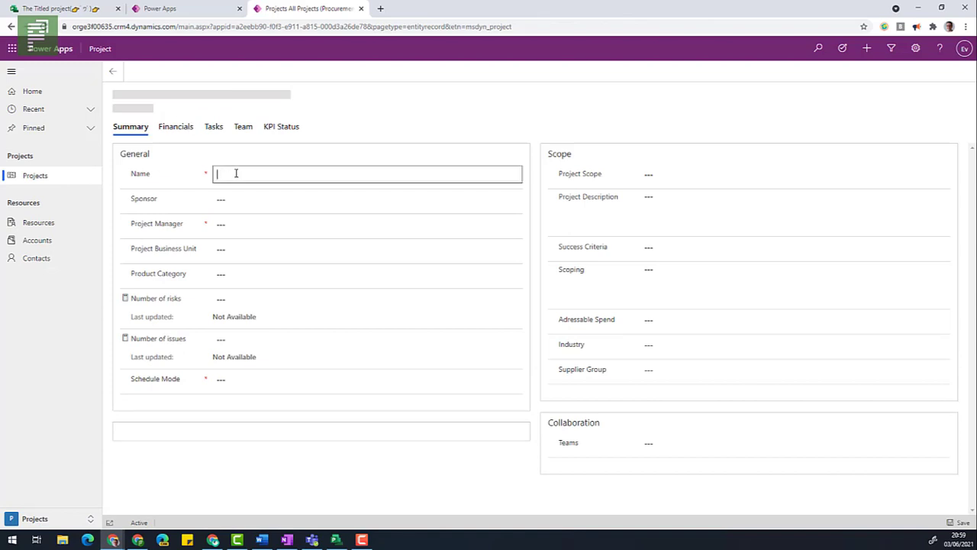
pyautogui.write('New Scheduling mode')
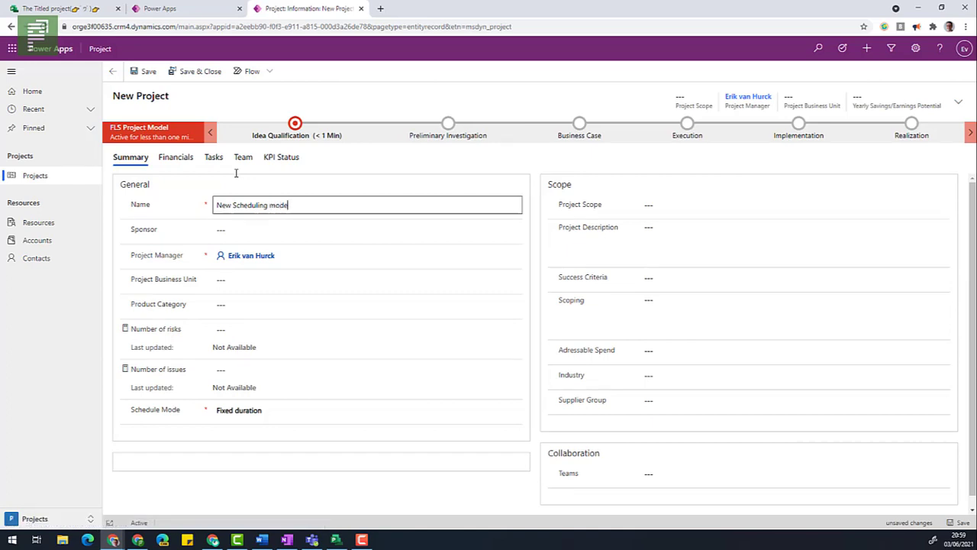
pyautogui.click(183, 242)
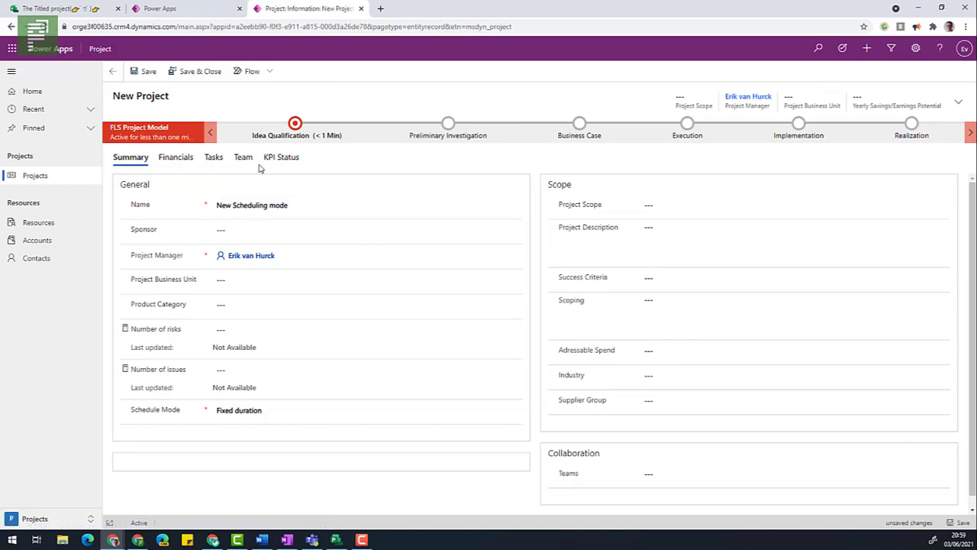
pyautogui.click(147, 72)
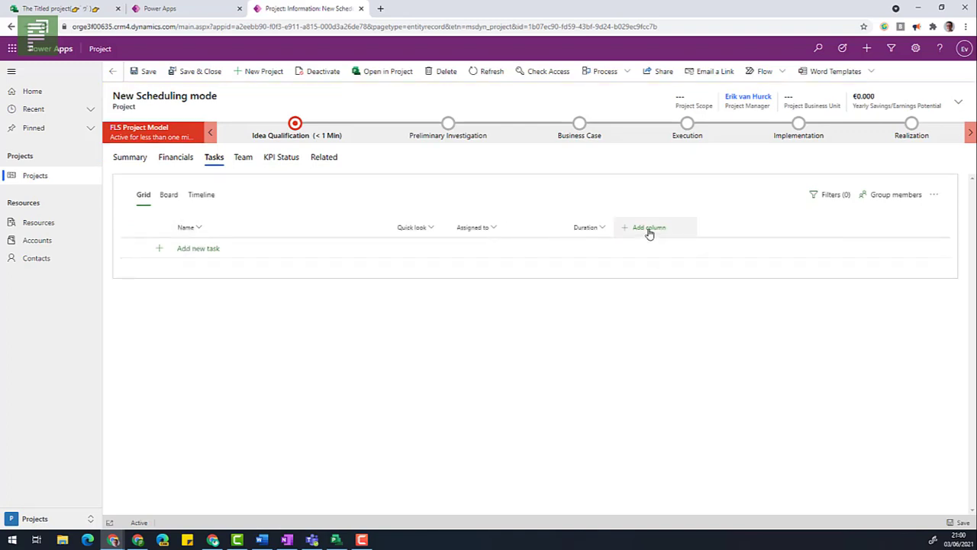
# Add the Effort column to the task grid and create a new task named 'Task'.
pyautogui.click(649, 228)
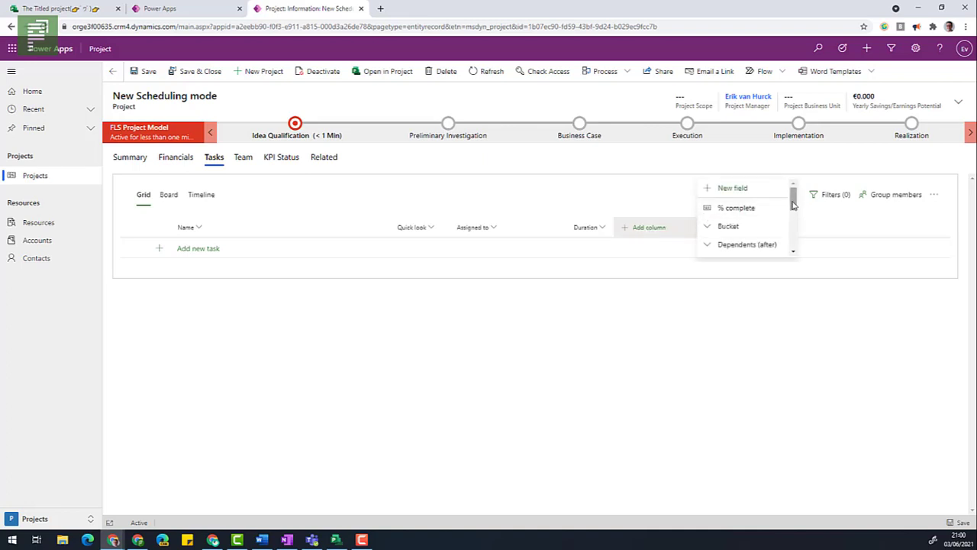
pyautogui.moveTo(791, 194); pyautogui.dragTo(795, 224)
pyautogui.click(755, 225)
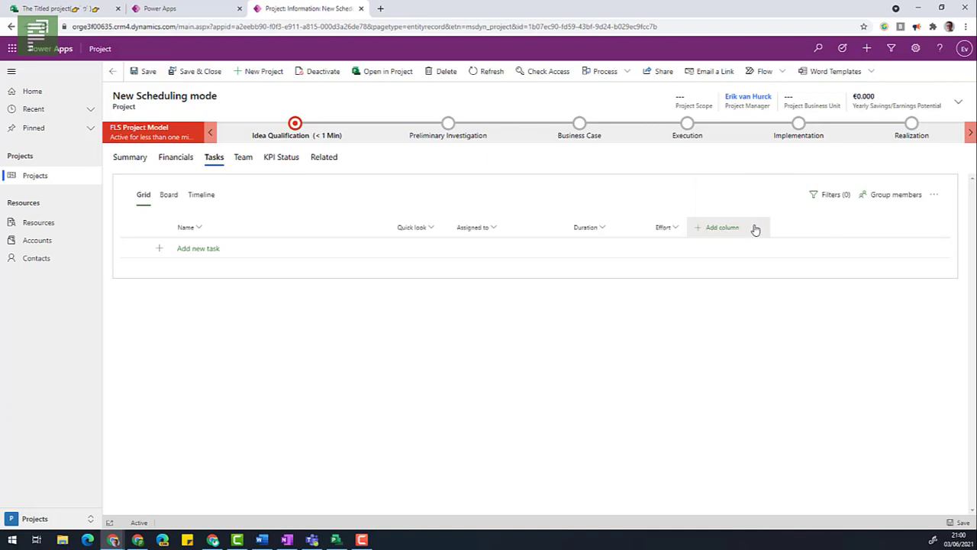
pyautogui.click(236, 252)
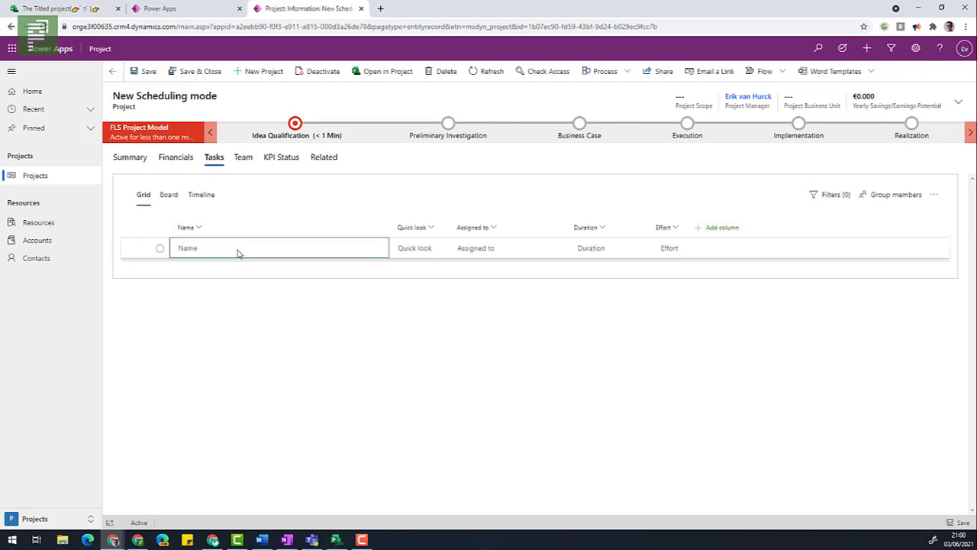
pyautogui.write('Task')
# Assign the task to a team member found through the assignee search.
pyautogui.click(526, 255)
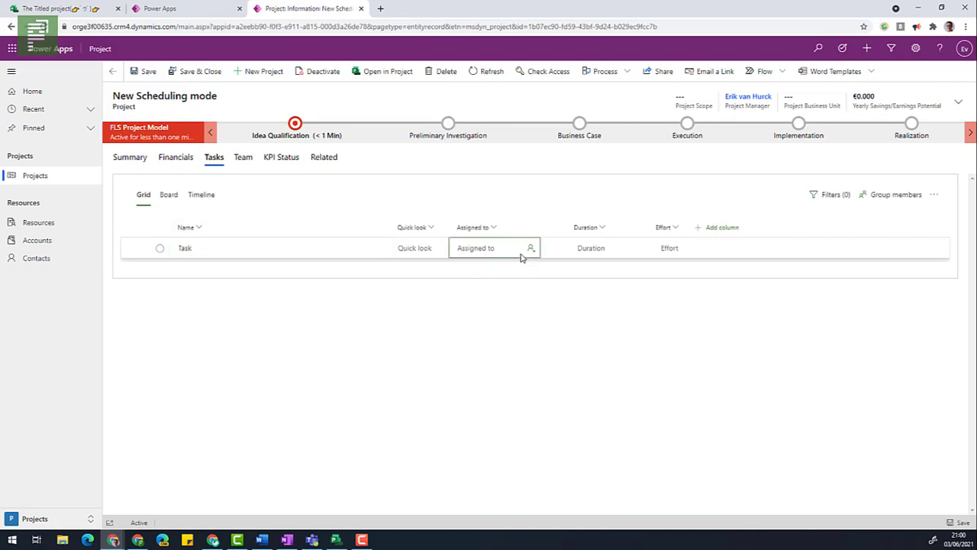
pyautogui.click(502, 251)
pyautogui.write('e')
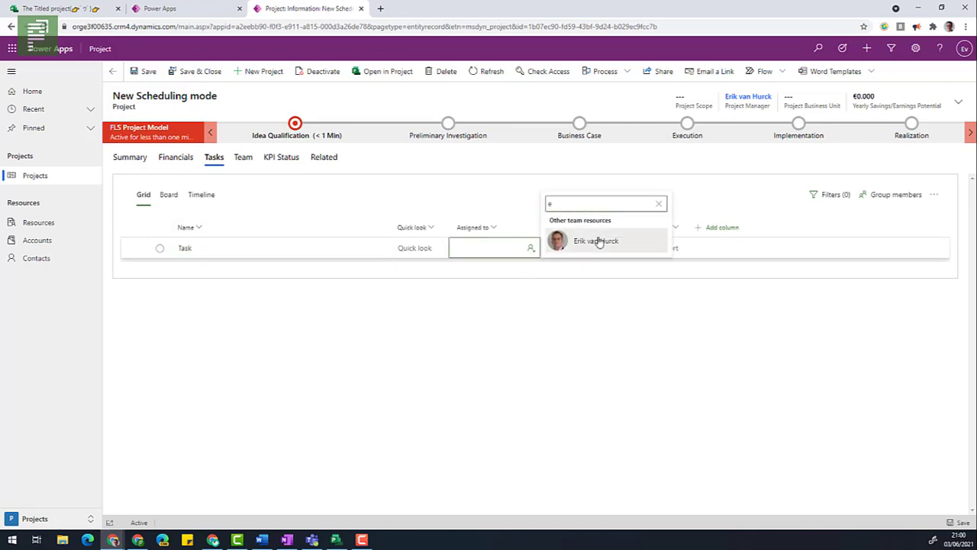
pyautogui.click(598, 242)
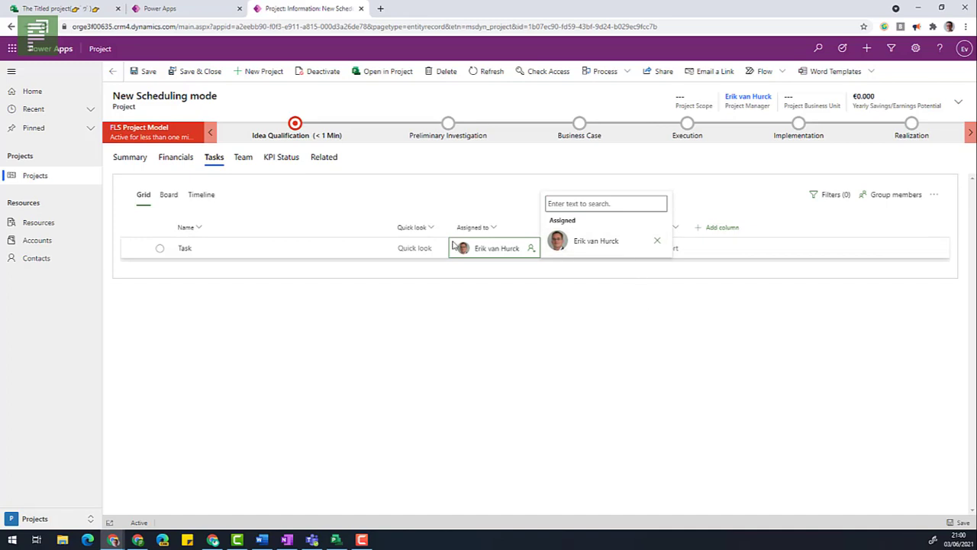
pyautogui.click(305, 252)
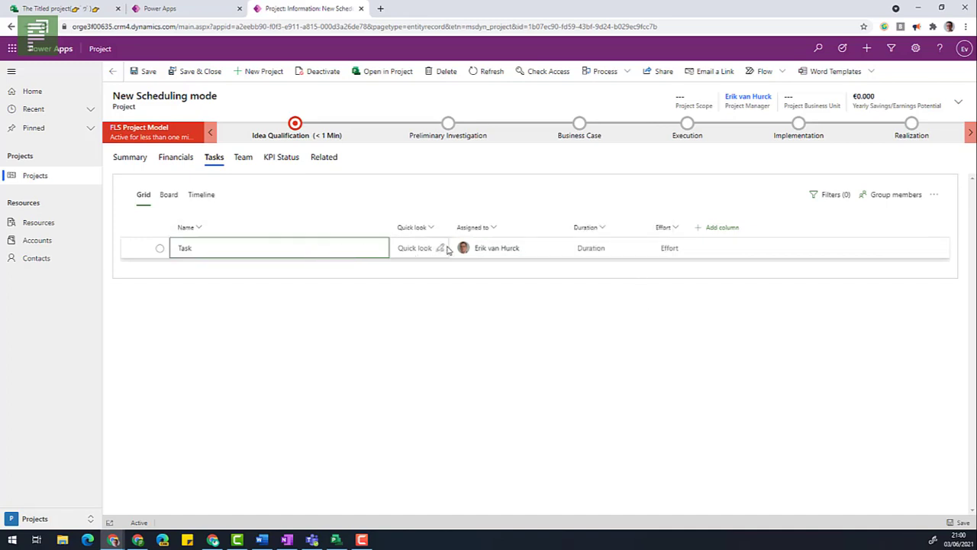
# Give the task a duration of 30 days and an effort of 16 hours.
pyautogui.click(594, 255)
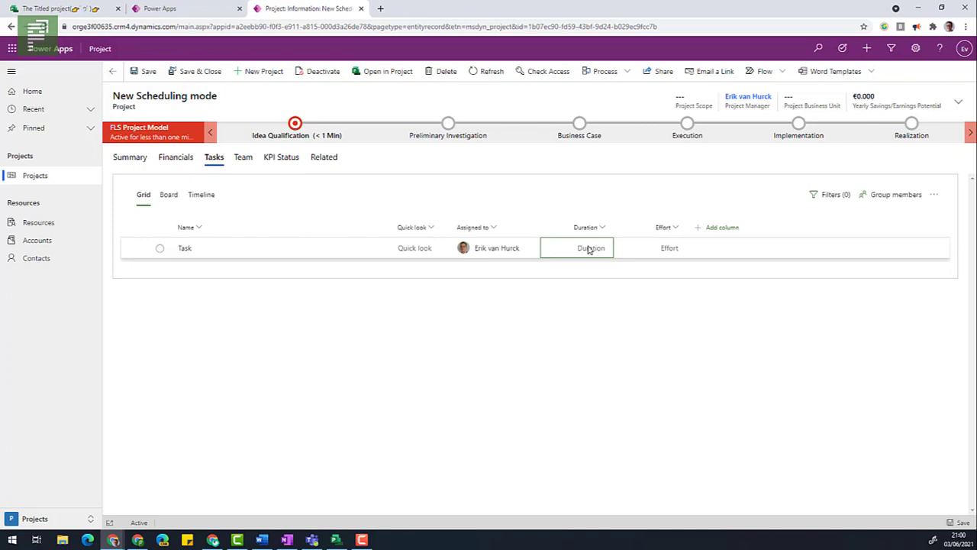
pyautogui.write('30')
pyautogui.press('Tab')
pyautogui.write('12')
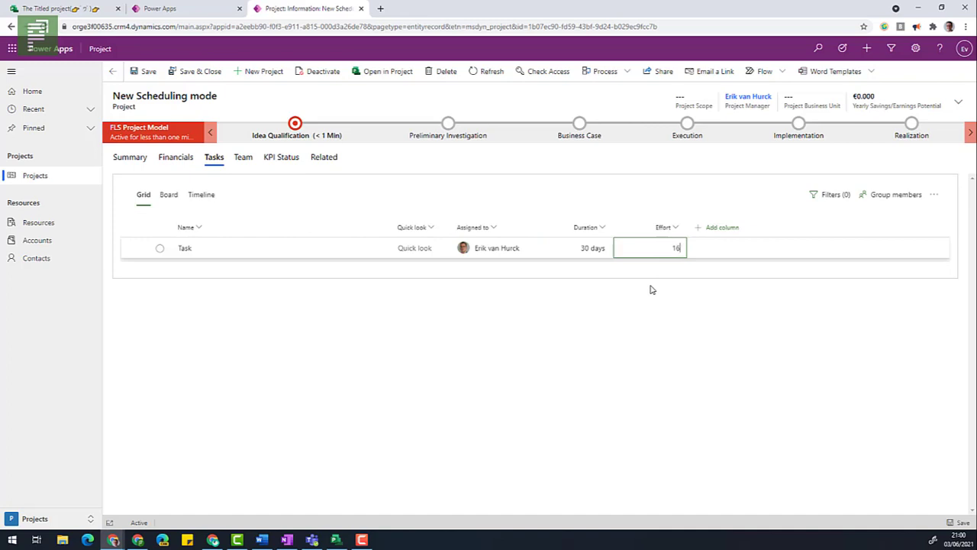
pyautogui.press('Return')
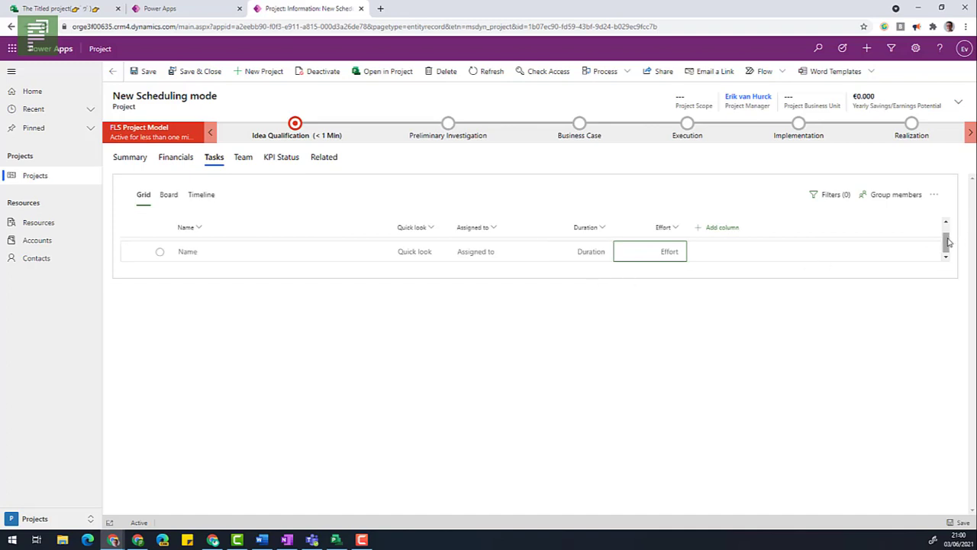
pyautogui.moveTo(947, 242); pyautogui.dragTo(945, 233)
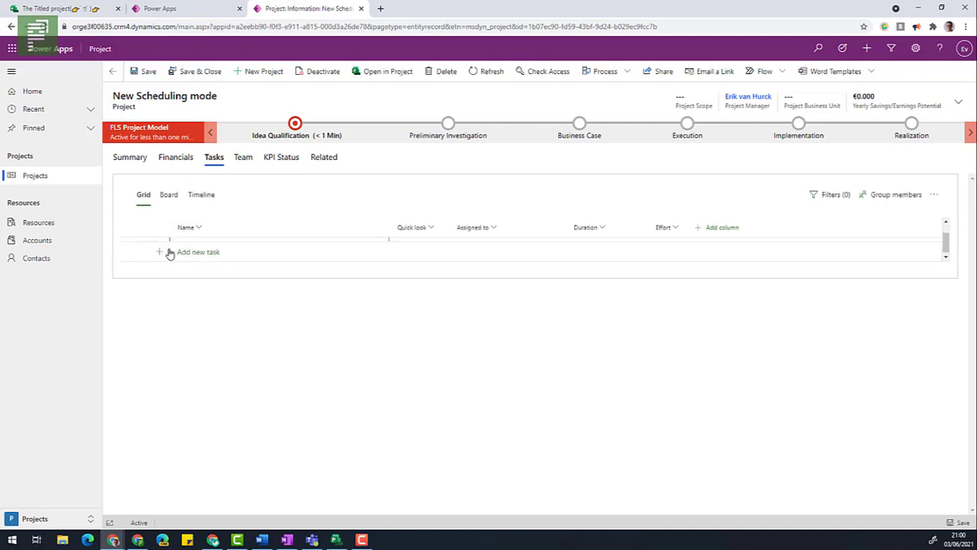
# Check the project's summary, return to its task grid, then switch back to the other project.
pyautogui.click(130, 158)
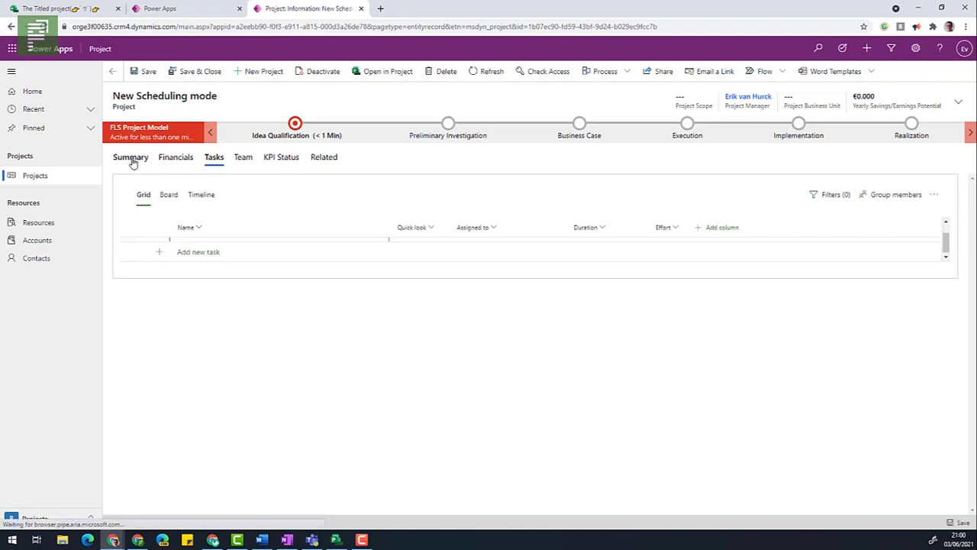
pyautogui.click(214, 158)
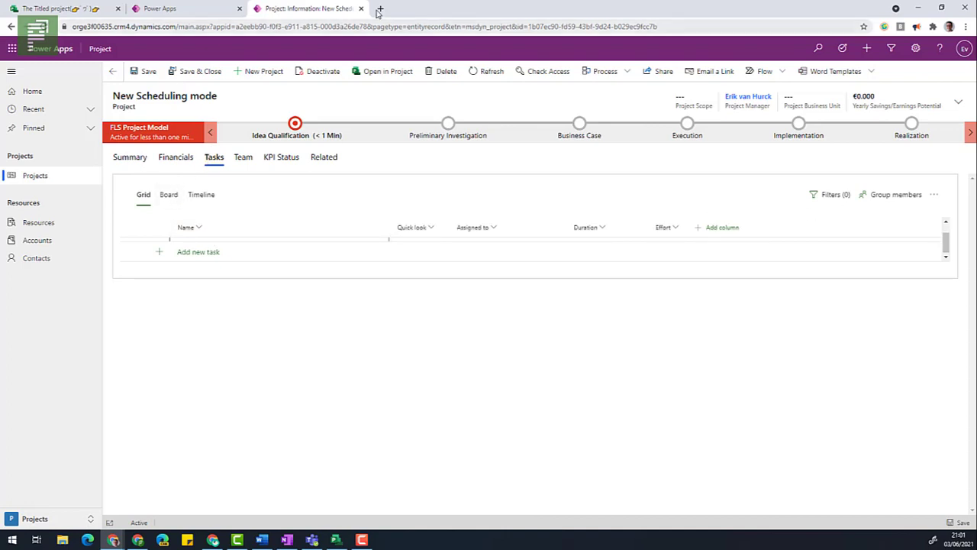
pyautogui.click(46, 9)
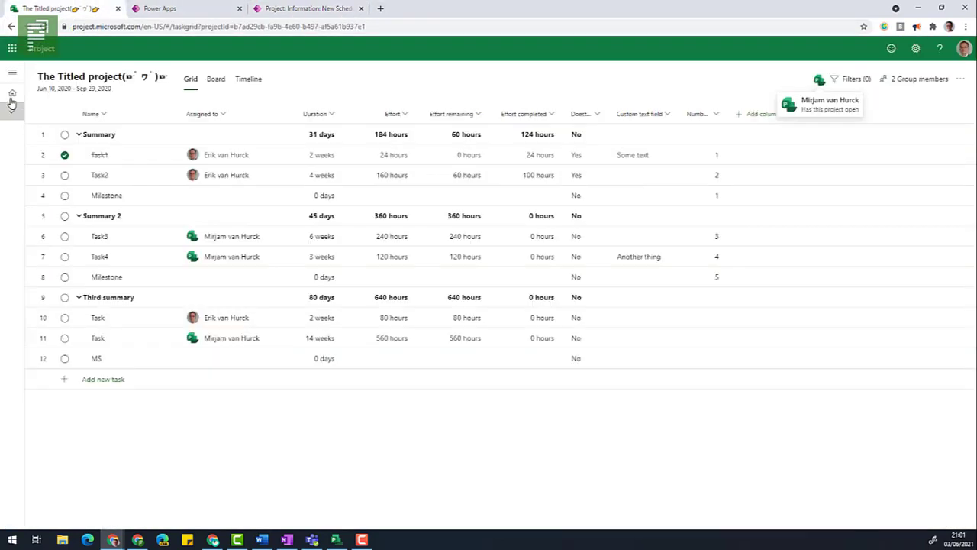
# From the home page's Recent list, open the New Scheduling mode project.
pyautogui.click(11, 97)
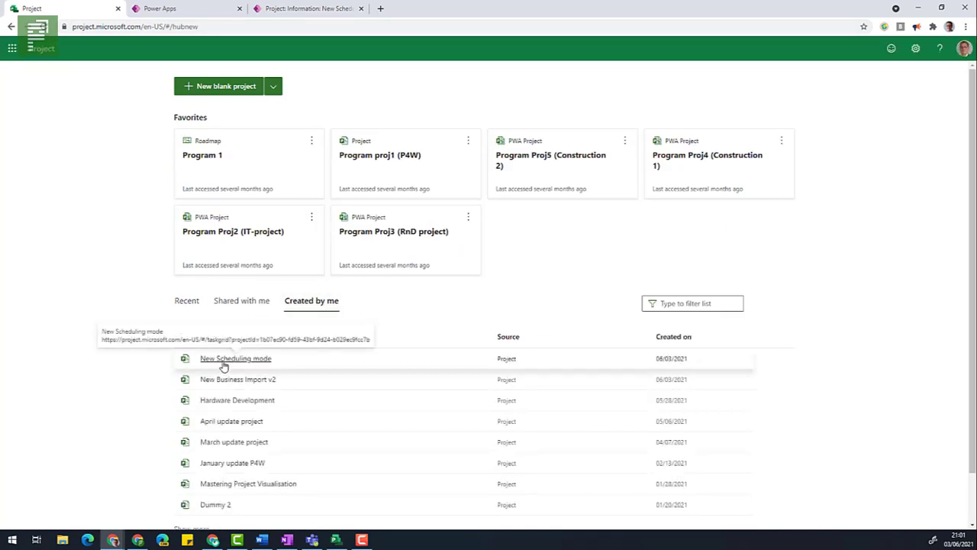
pyautogui.click(202, 310)
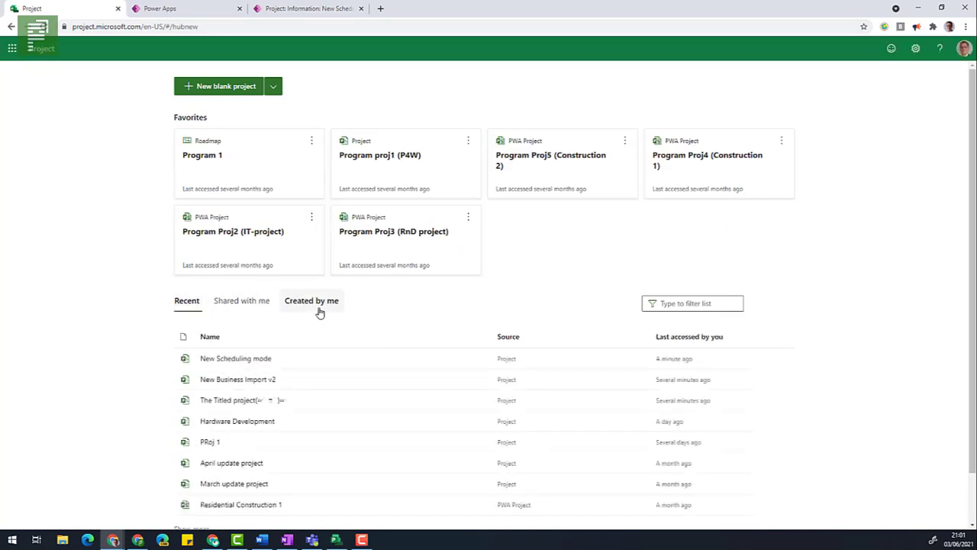
pyautogui.click(246, 360)
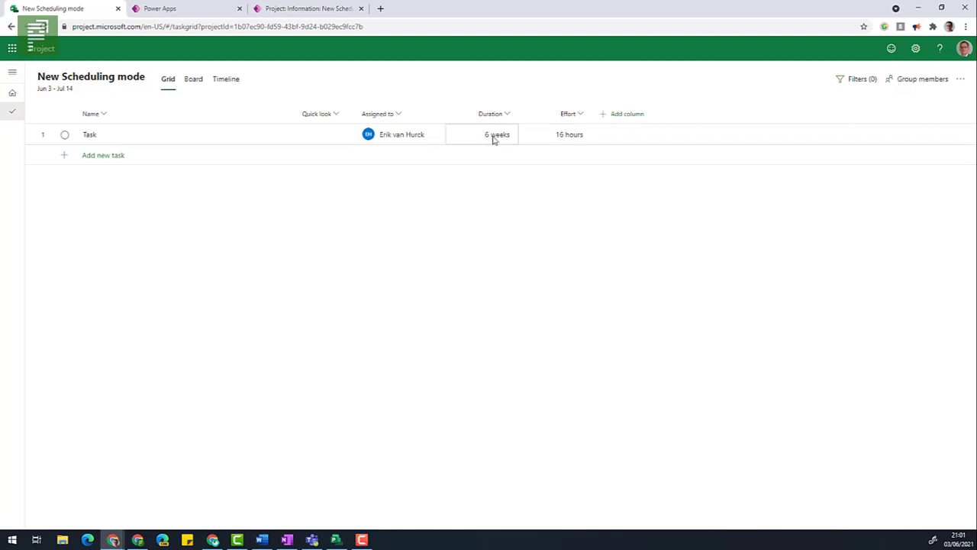
# Change the Task's effort from 16 to 40 hours.
pyautogui.click(562, 136)
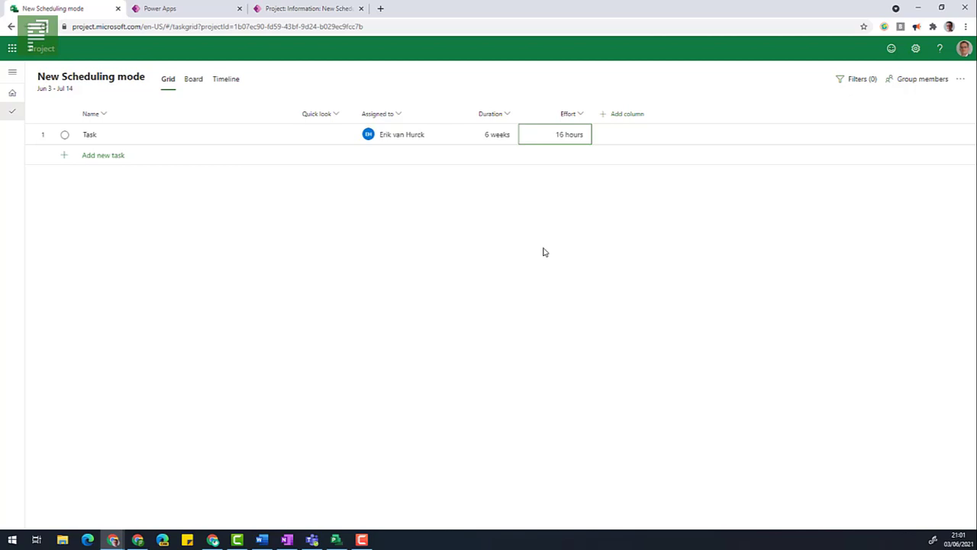
pyautogui.write('40')
pyautogui.press('Return')
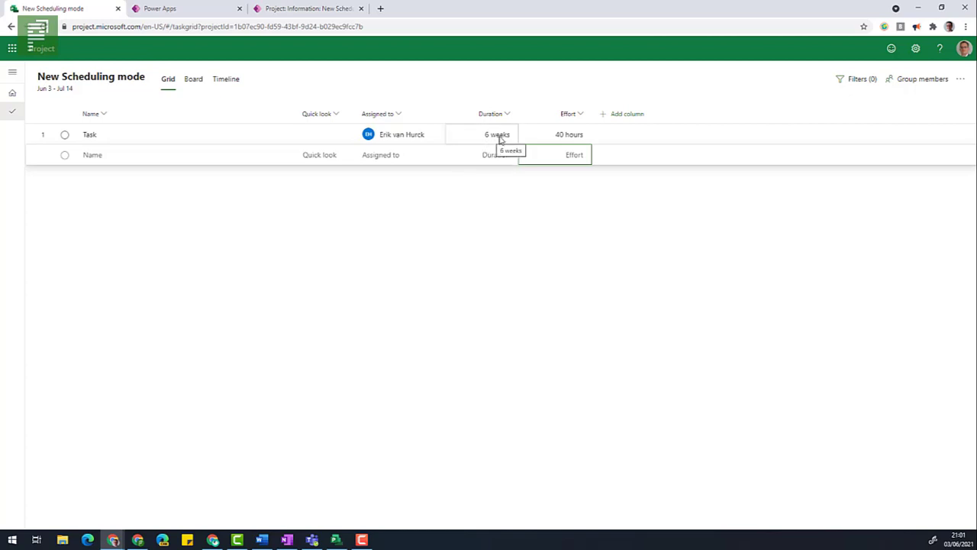
# Shorten the Task's duration from 6 weeks to 1 day.
pyautogui.click(500, 140)
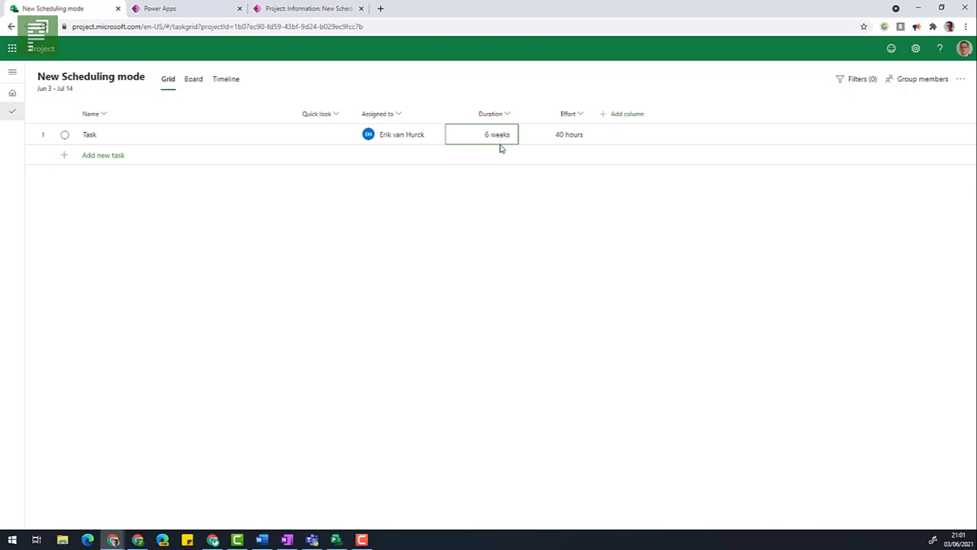
pyautogui.write('1')
pyautogui.press('Return')
# Highlight 'Project Language Settings:' in the May update blog, then return to the Project window.
pyautogui.hotkey('alt', 'Tab')
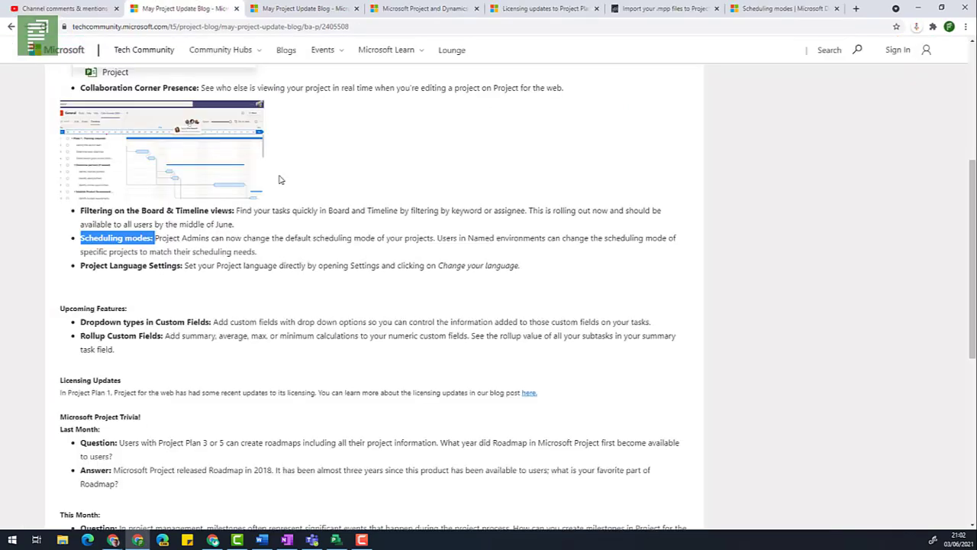
pyautogui.moveTo(186, 265); pyautogui.dragTo(81, 264)
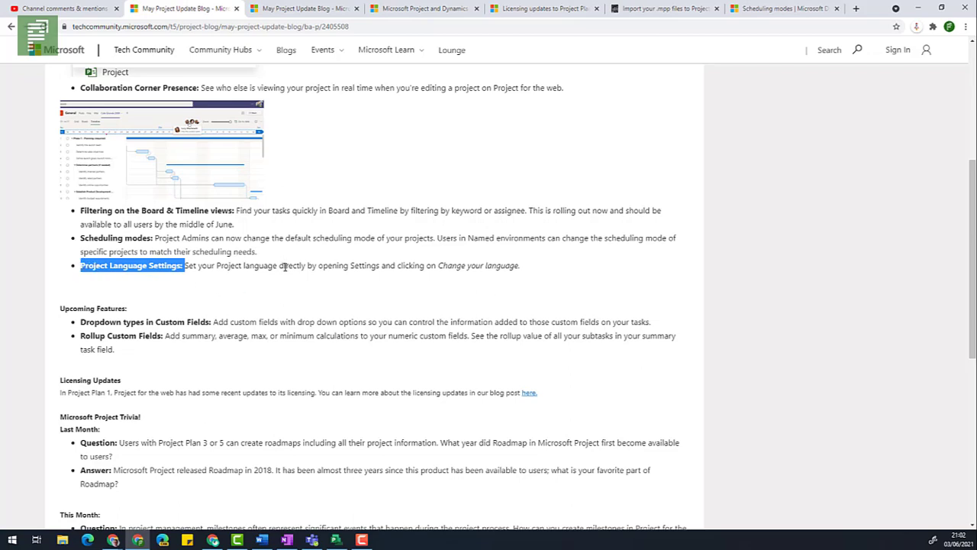
pyautogui.hotkey('alt', 'Tab')
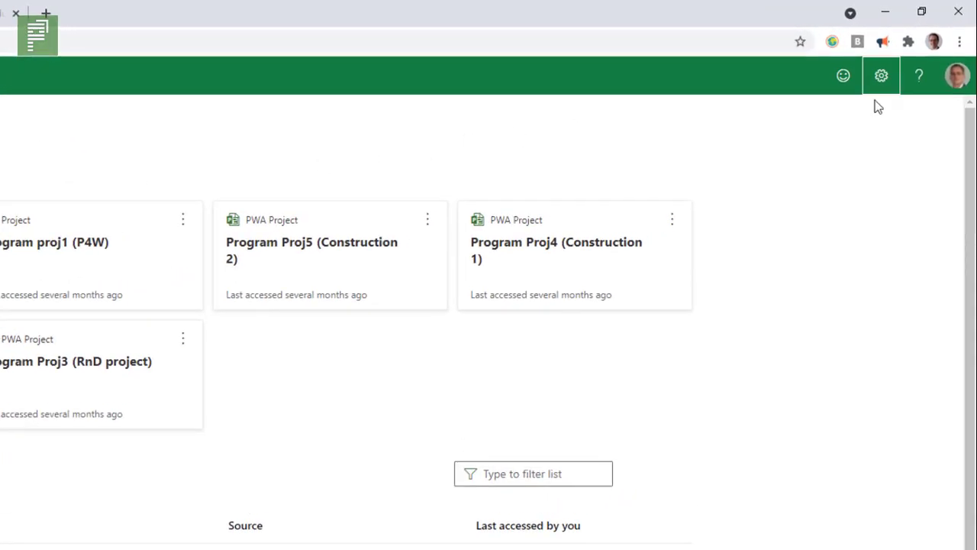
# Go to the account language page via Settings' 'Change your language' link.
pyautogui.click(882, 76)
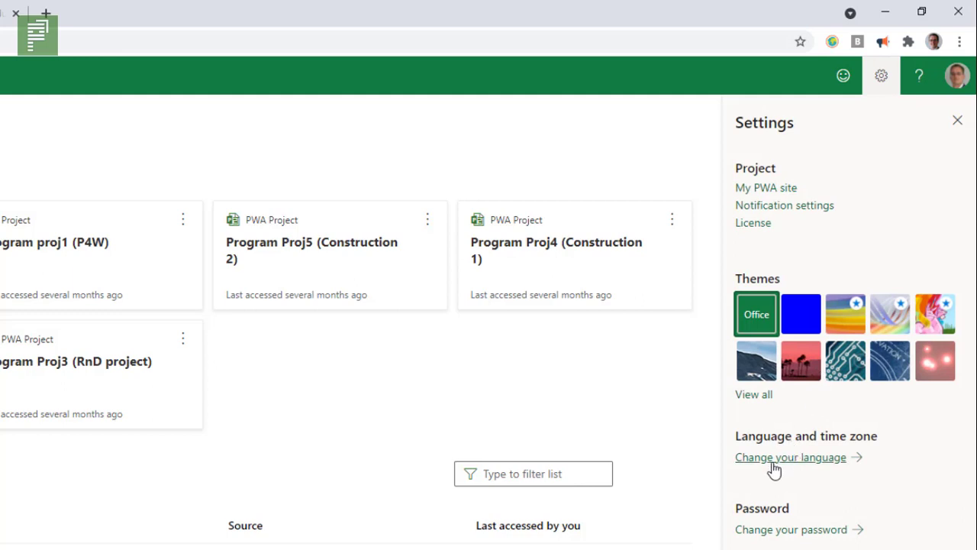
pyautogui.click(832, 463)
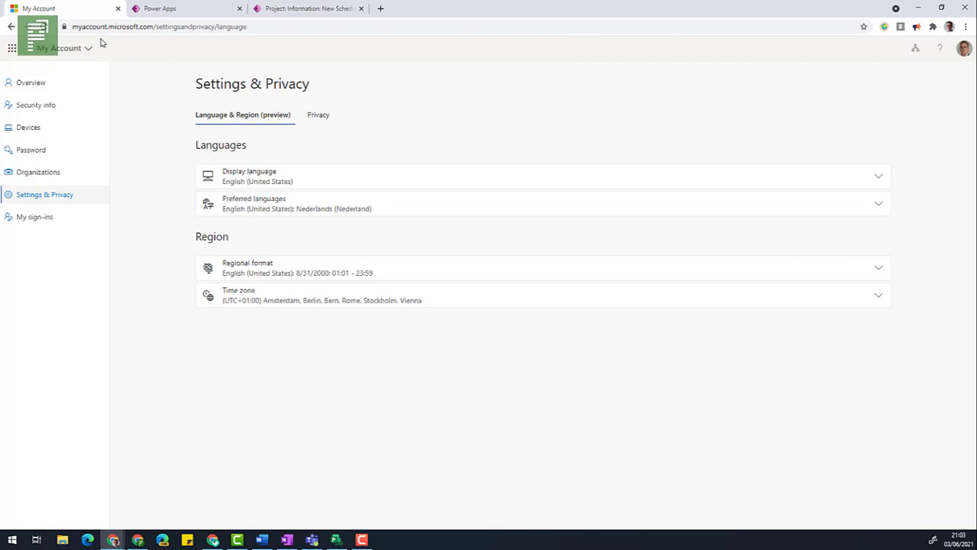
# Change the display language to Nederlands (Nederland) and apply the update.
pyautogui.click(247, 184)
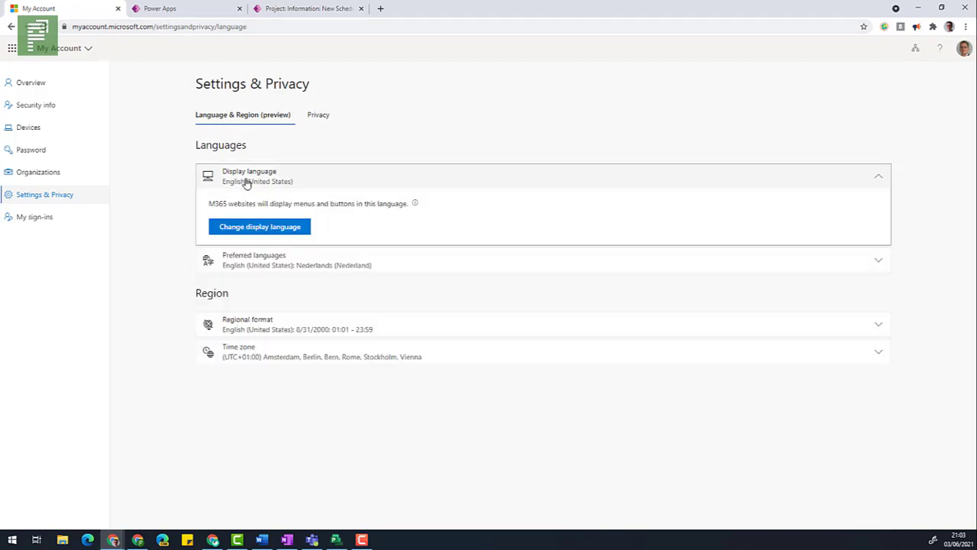
pyautogui.click(260, 227)
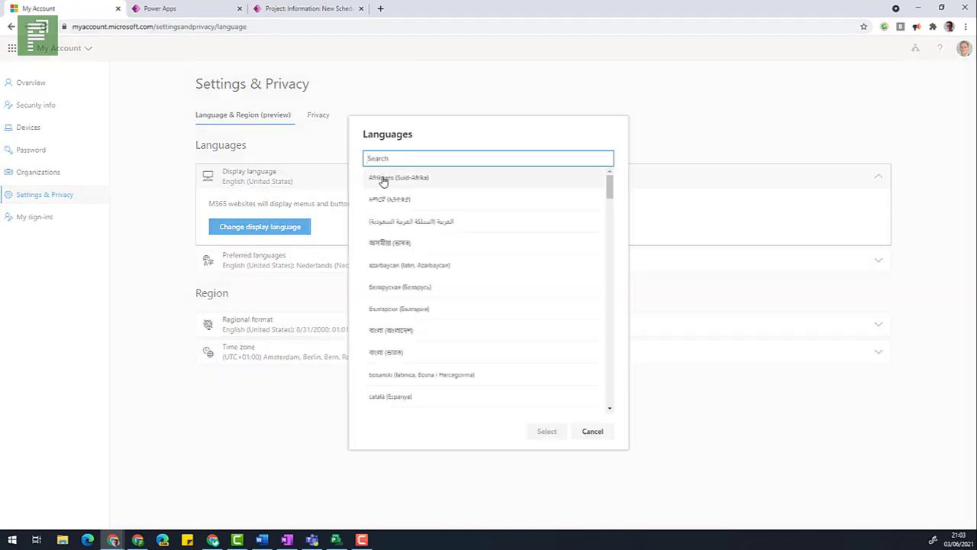
pyautogui.write('ned')
pyautogui.click(404, 200)
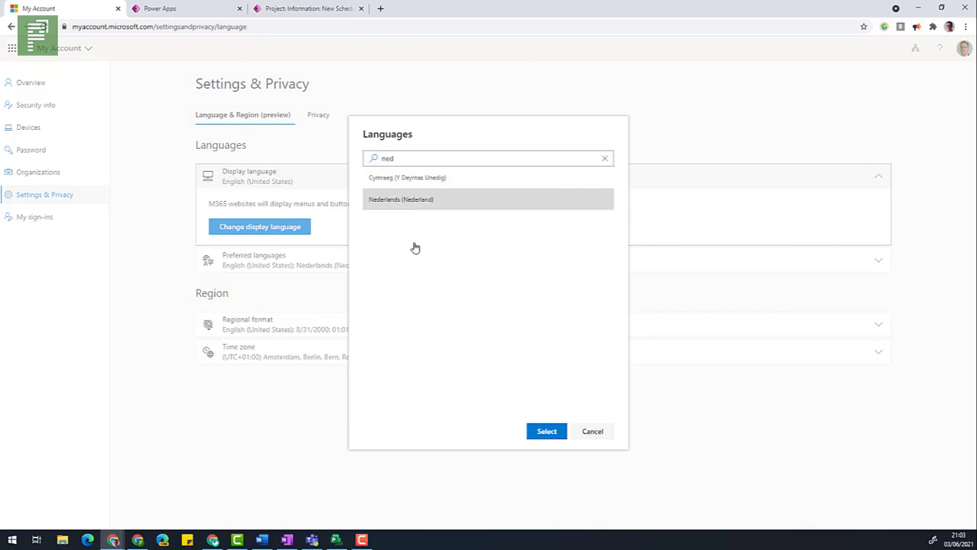
pyautogui.click(546, 430)
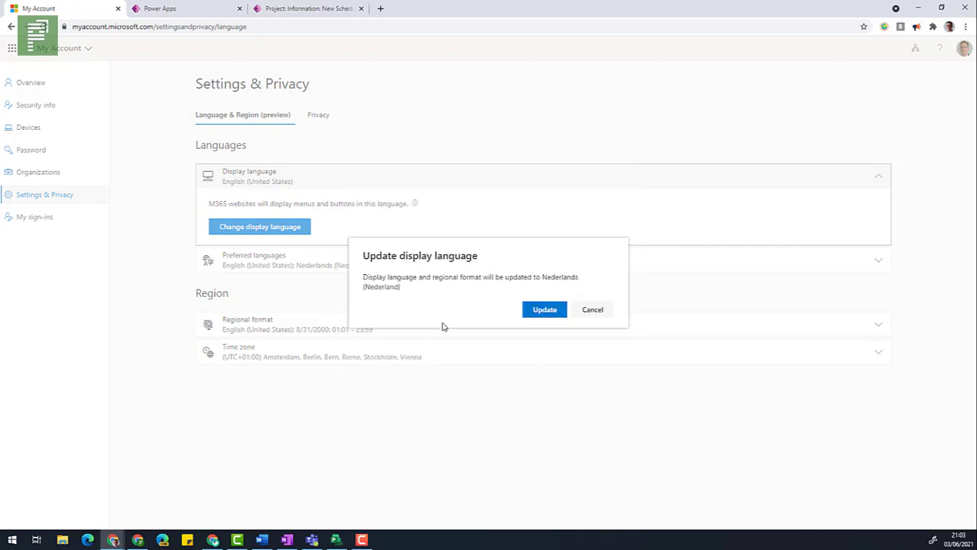
pyautogui.click(527, 310)
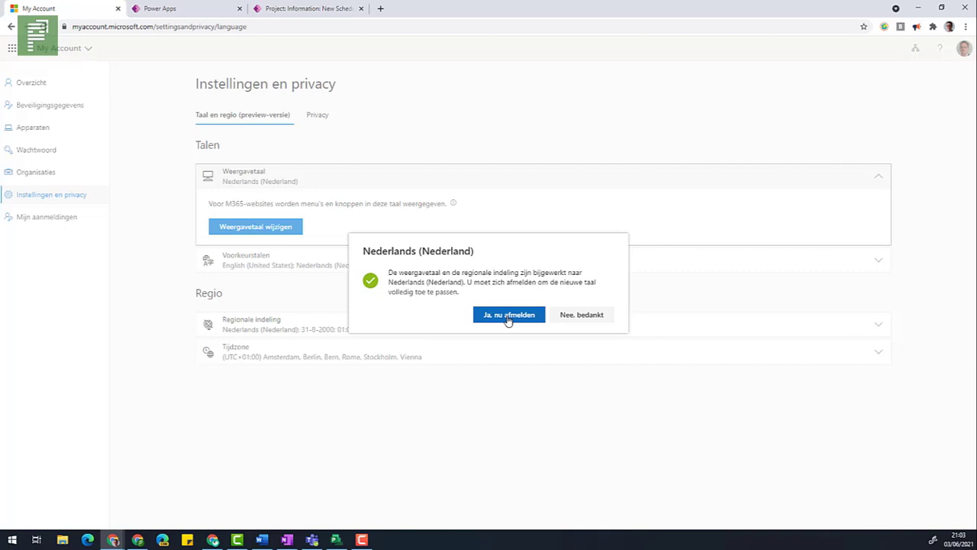
# Sign out and sign back in with the account password so Dutch takes effect.
pyautogui.click(508, 316)
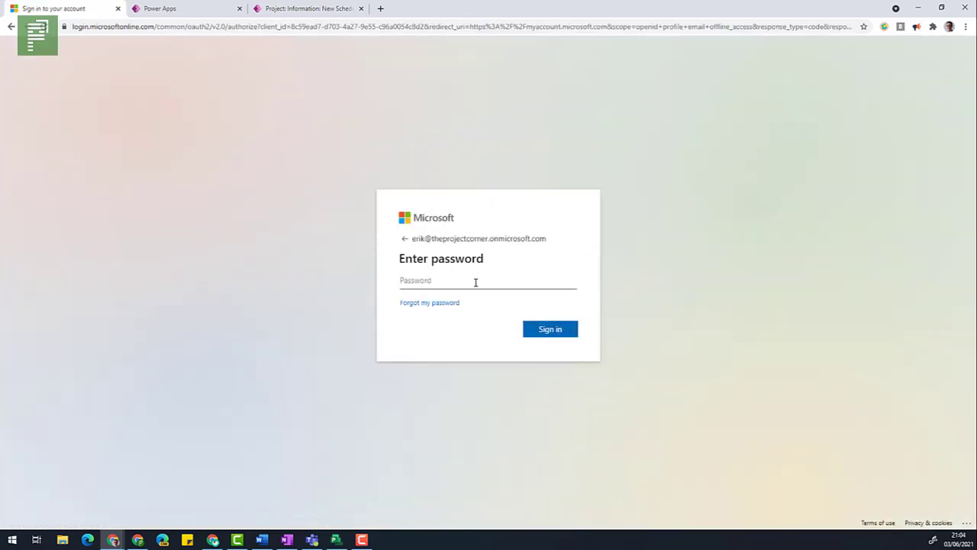
pyautogui.hotkey('ctrl', 'v')
pyautogui.press('Return')
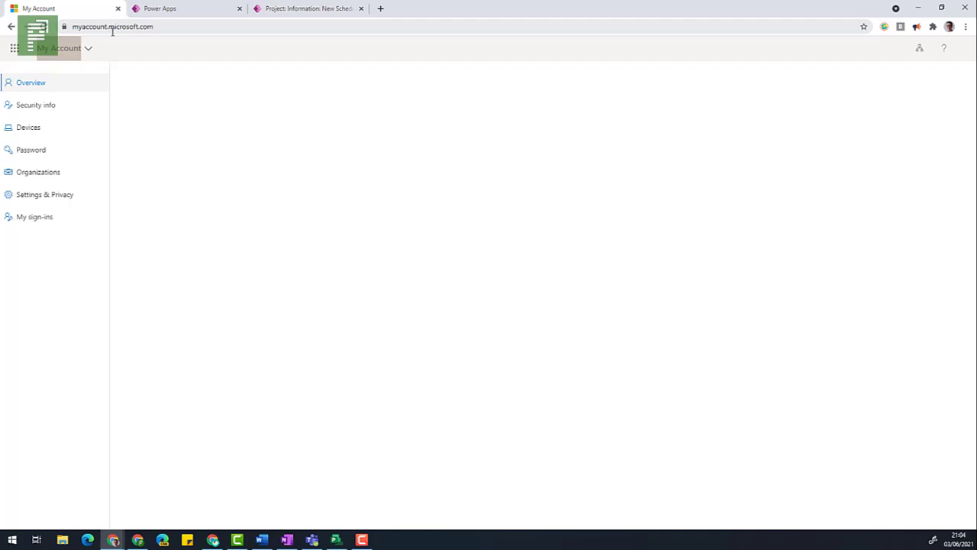
pyautogui.click(127, 27)
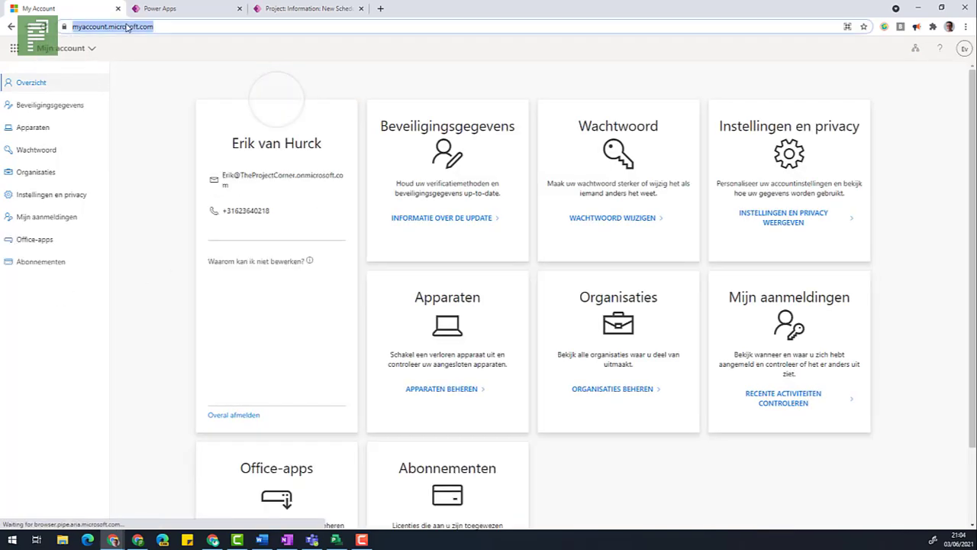
# Load project.microsoft.com in Dutch and check the Nieuw leeg project dropdown options.
pyautogui.write('pro')
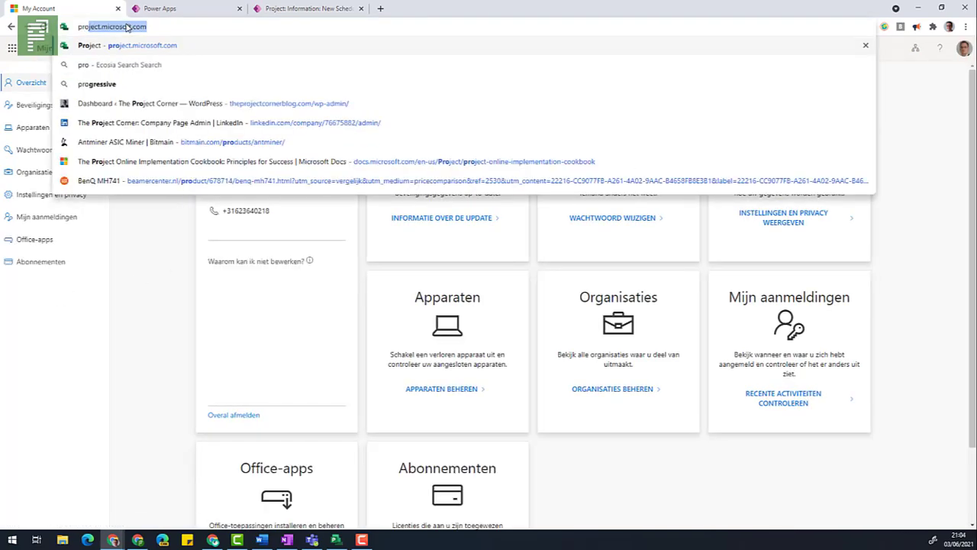
pyautogui.press('Return')
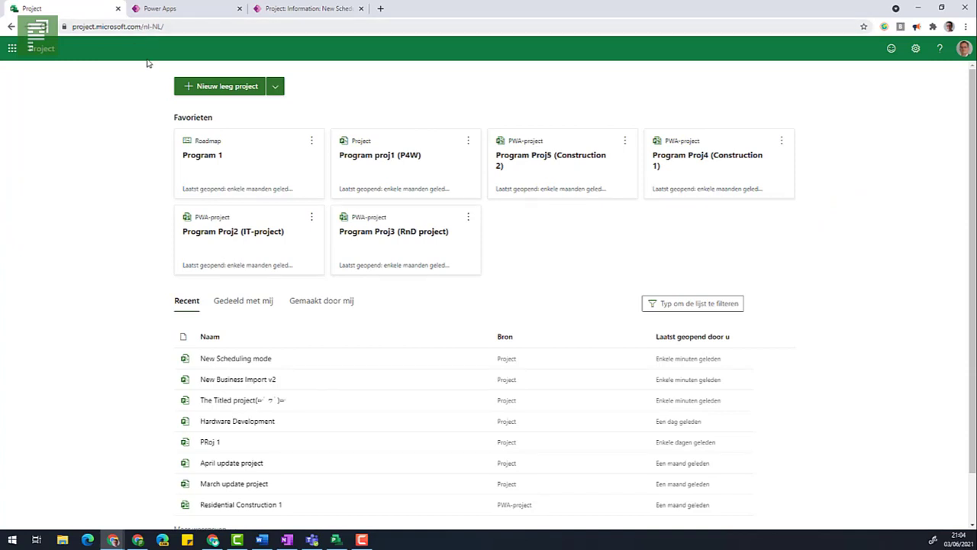
pyautogui.click(275, 90)
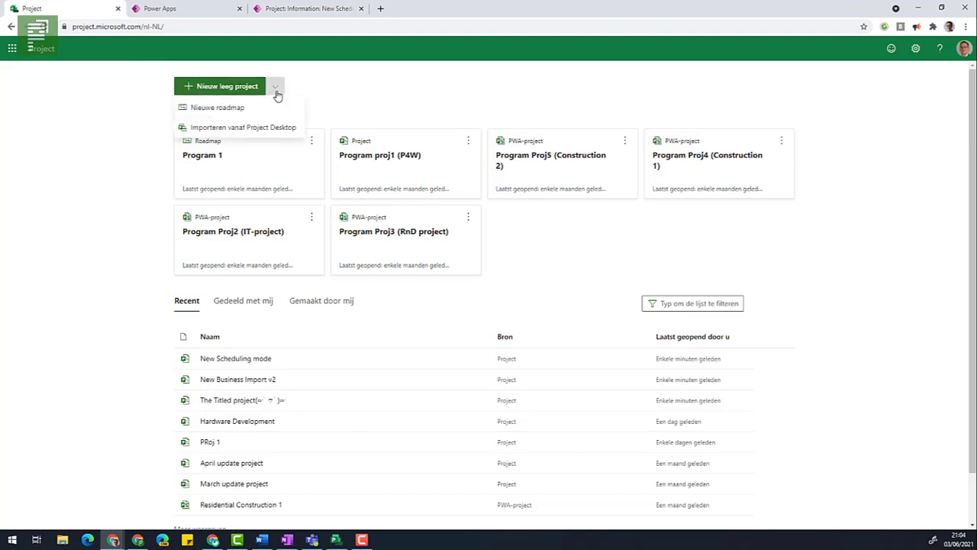
pyautogui.click(275, 90)
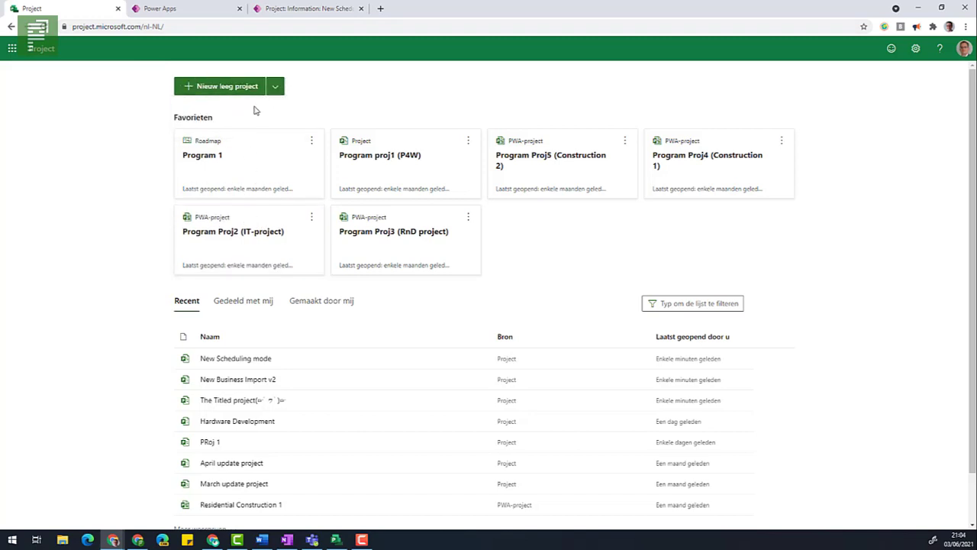
pyautogui.click(274, 93)
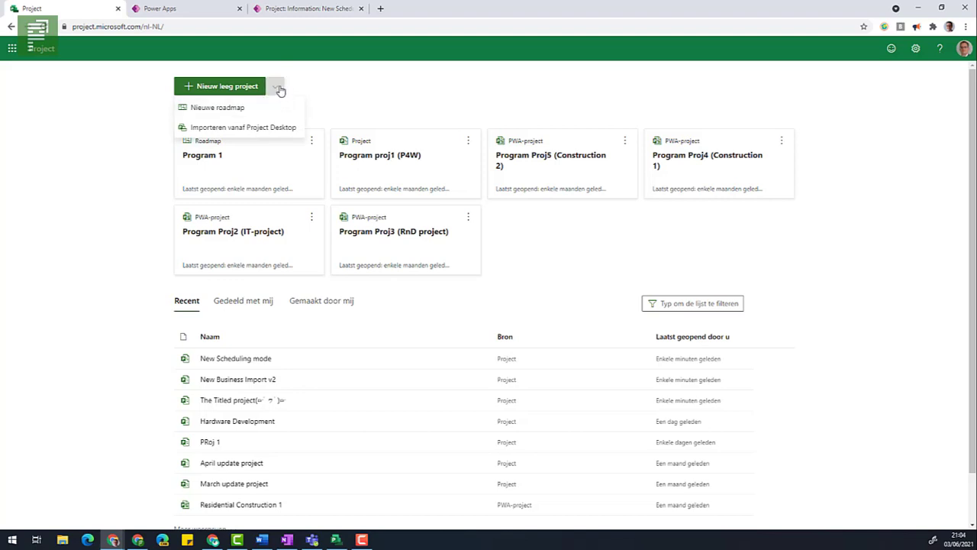
pyautogui.click(278, 89)
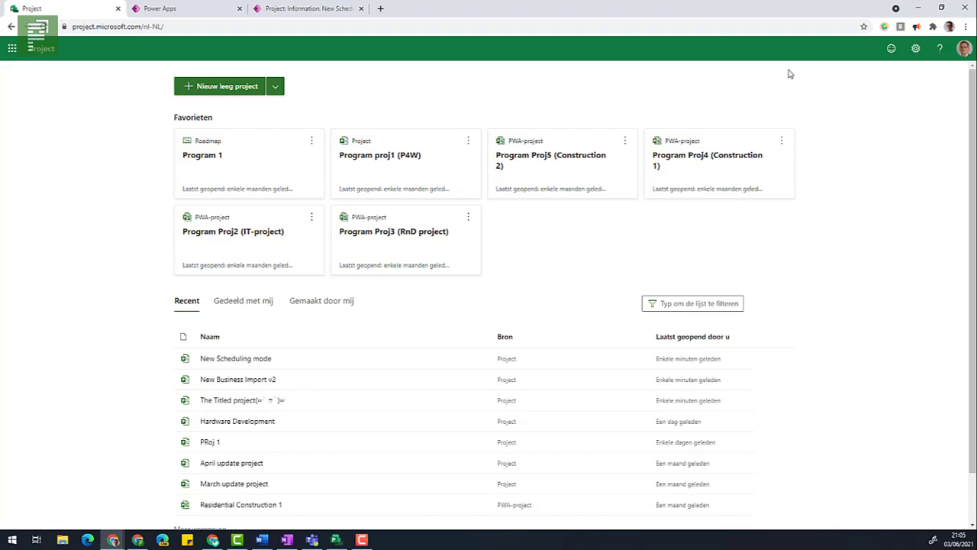
# Open the settings pane and scroll through the Dutch Instellingen en privacy options.
pyautogui.click(915, 48)
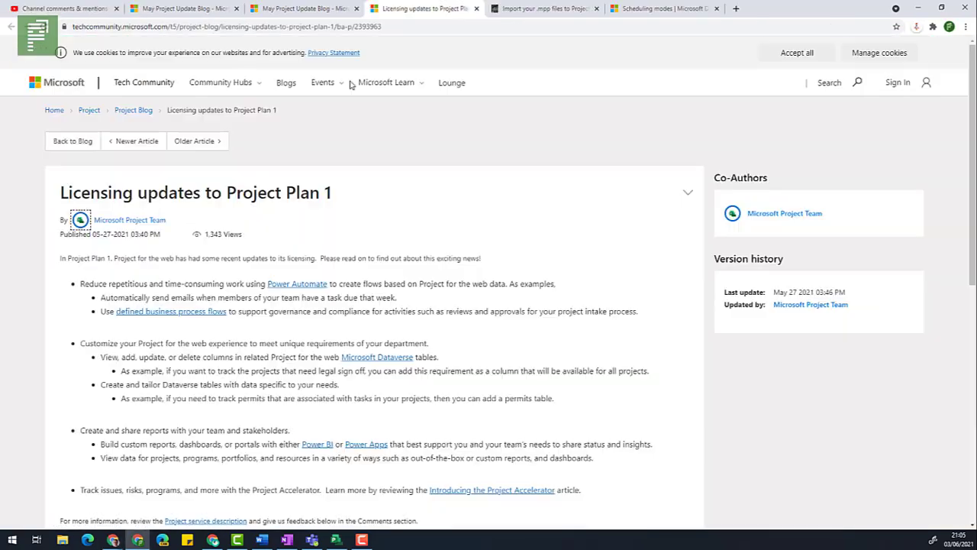
pyautogui.scroll(-1, 14, 376)
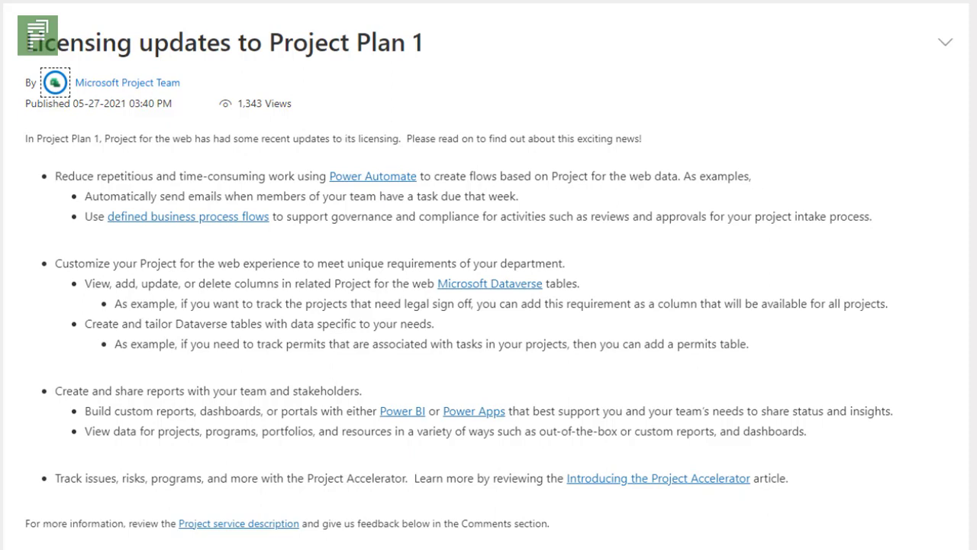
# Read the Licensing updates to Project Plan 1 post covering Power Automate, Dataverse and reports.
pyautogui.click(263, 176)
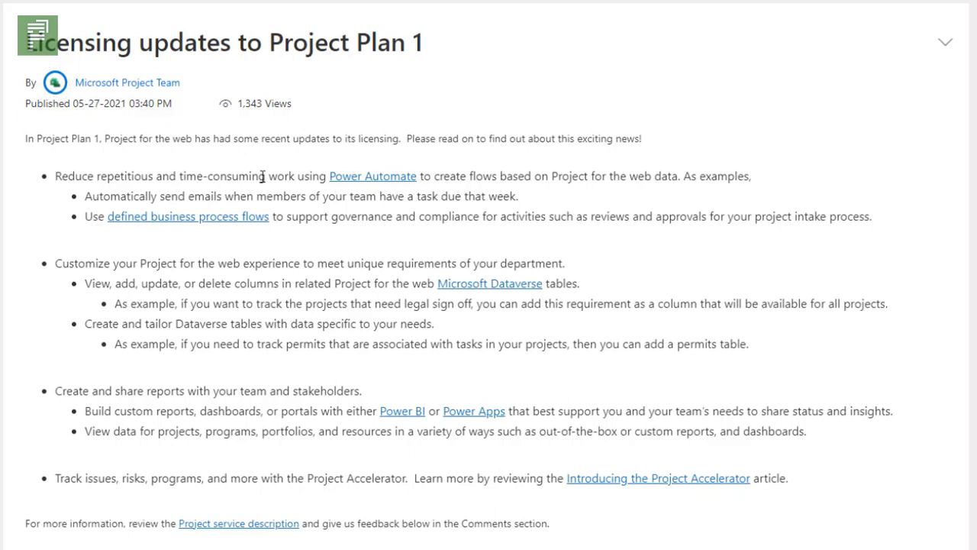